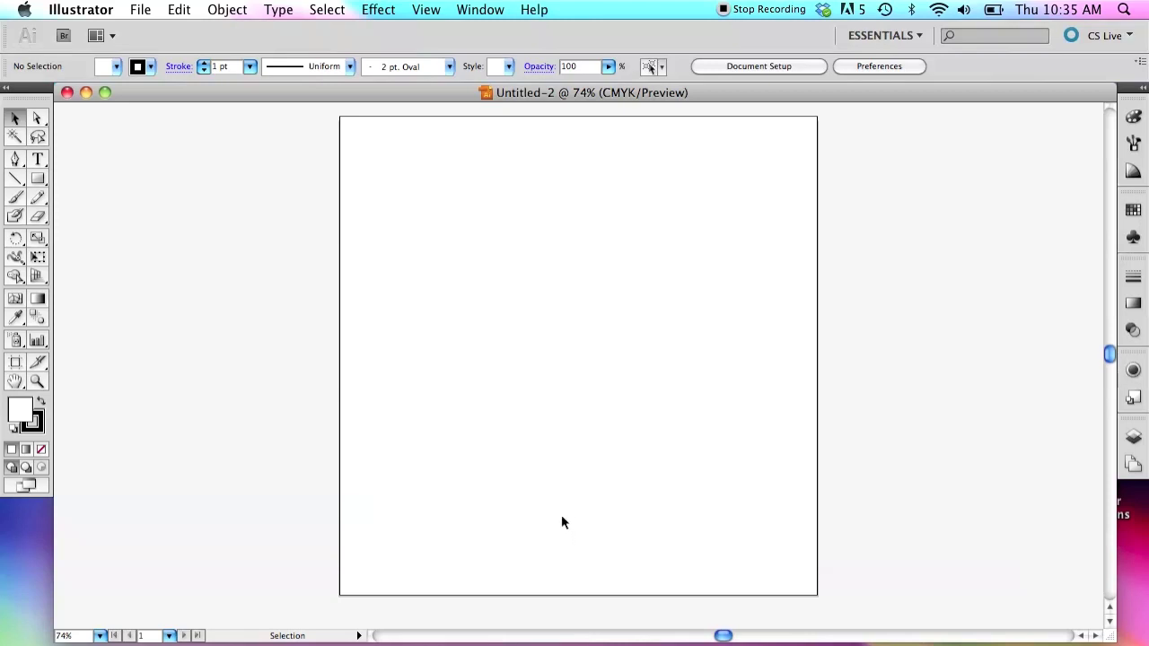
# Step: Browse the File menu, start and cancel a new document, and toggle the Artboards list
pyautogui.click(149, 9)
pyautogui.click(147, 10)
pyautogui.click(144, 11)
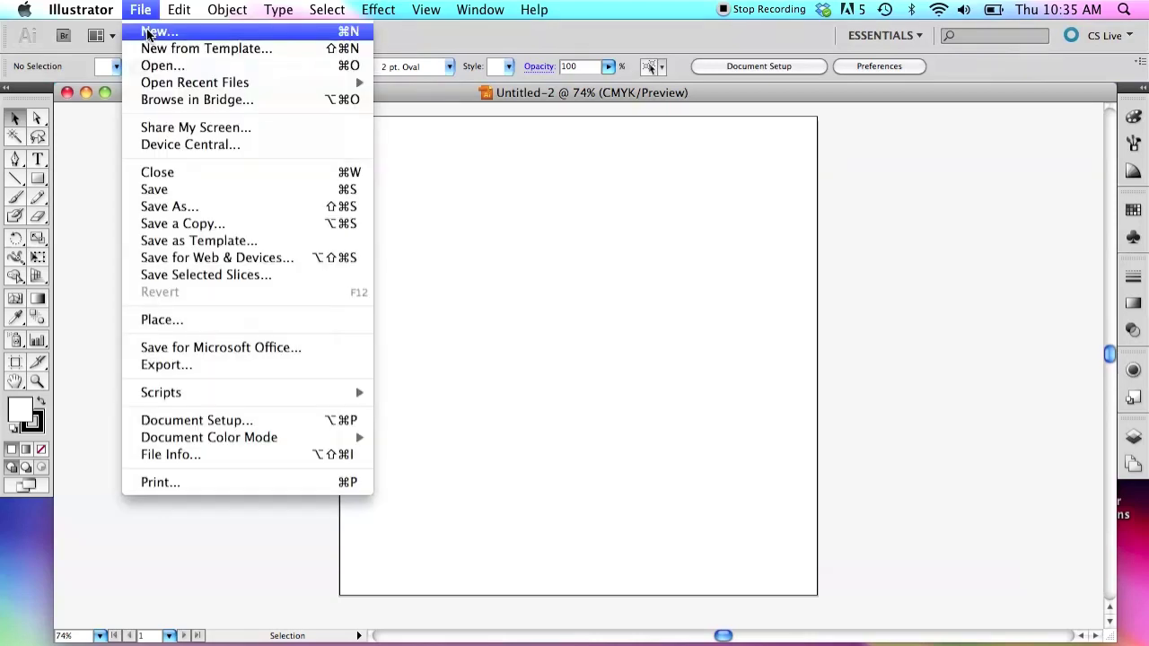
pyautogui.click(149, 33)
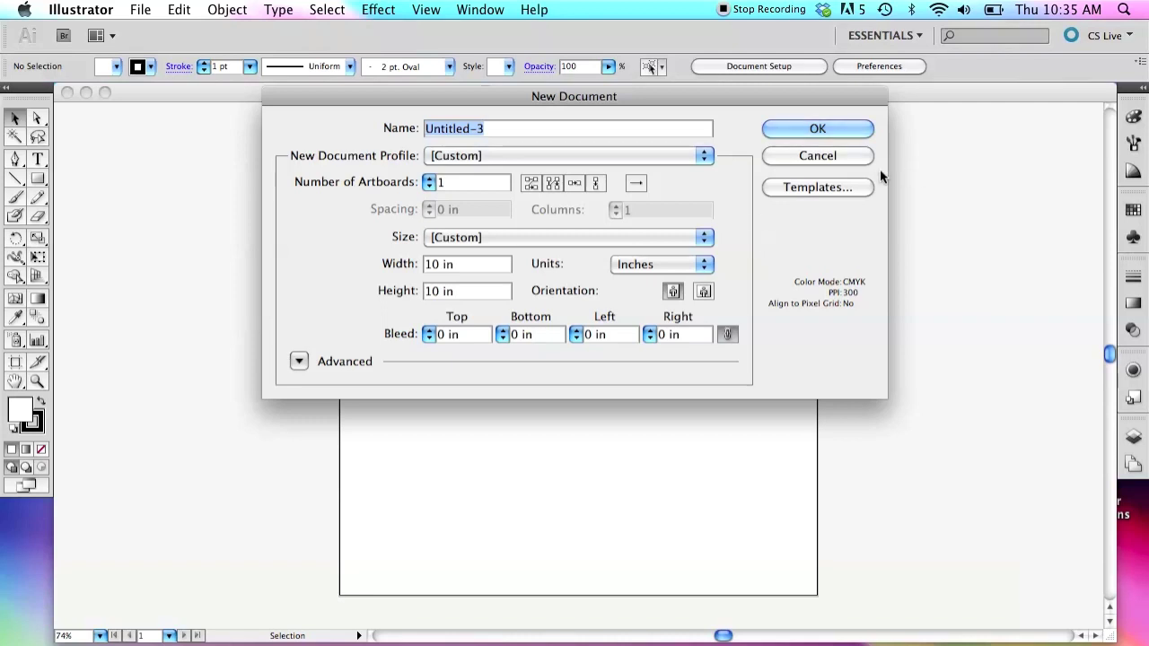
pyautogui.click(858, 156)
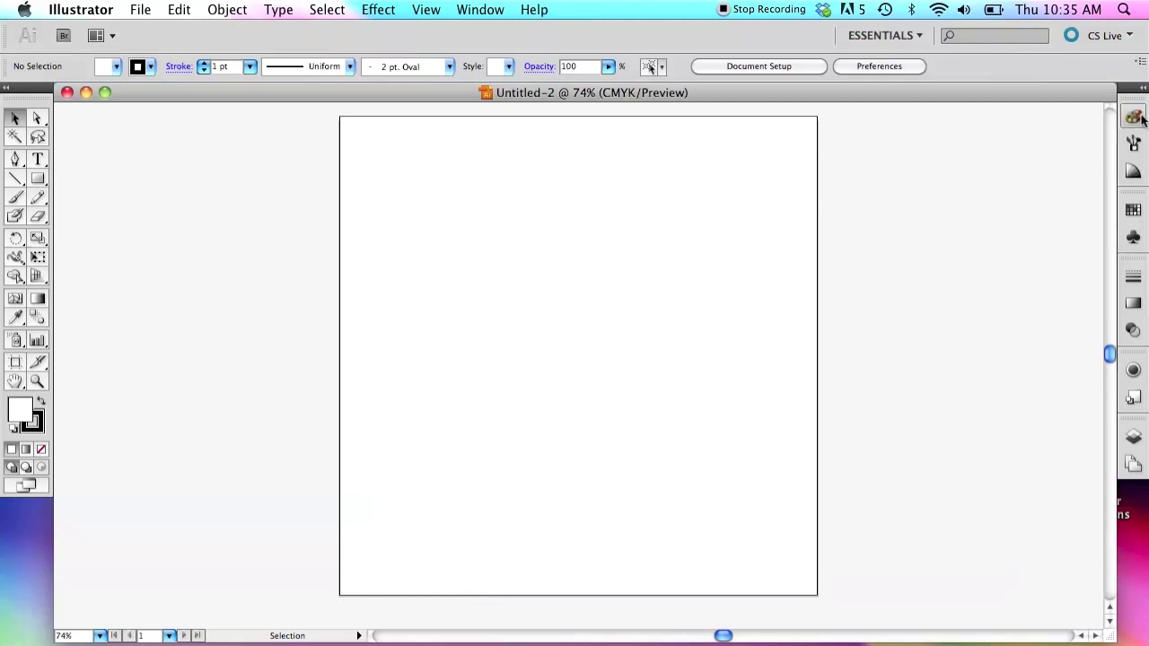
pyautogui.click(1134, 464)
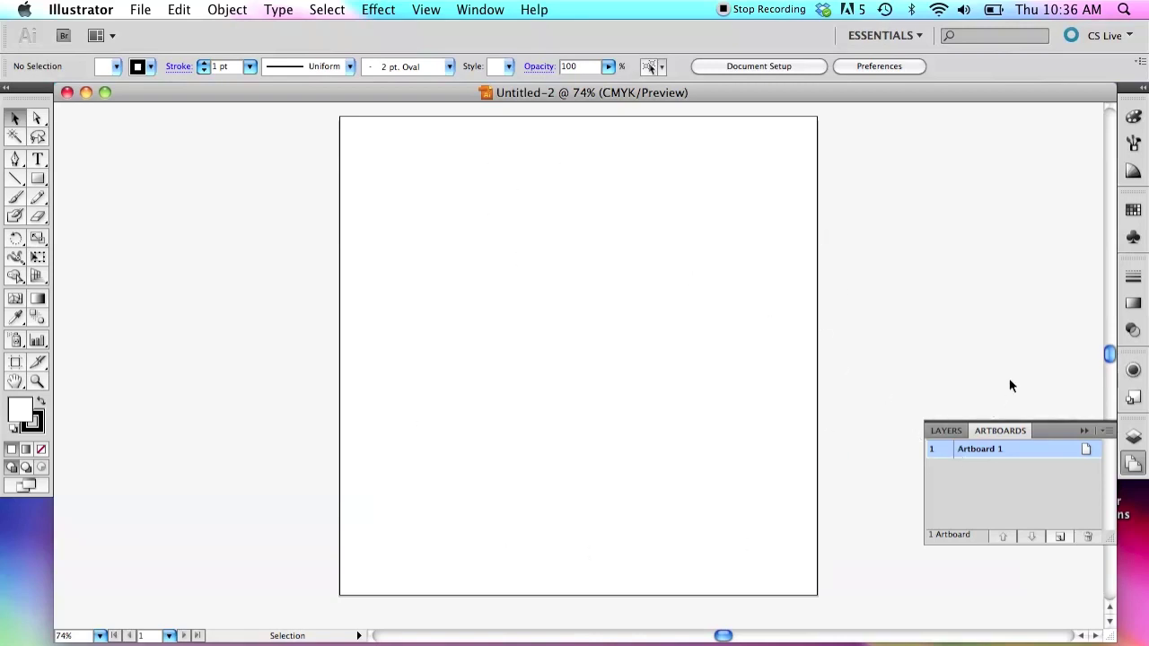
pyautogui.click(1084, 430)
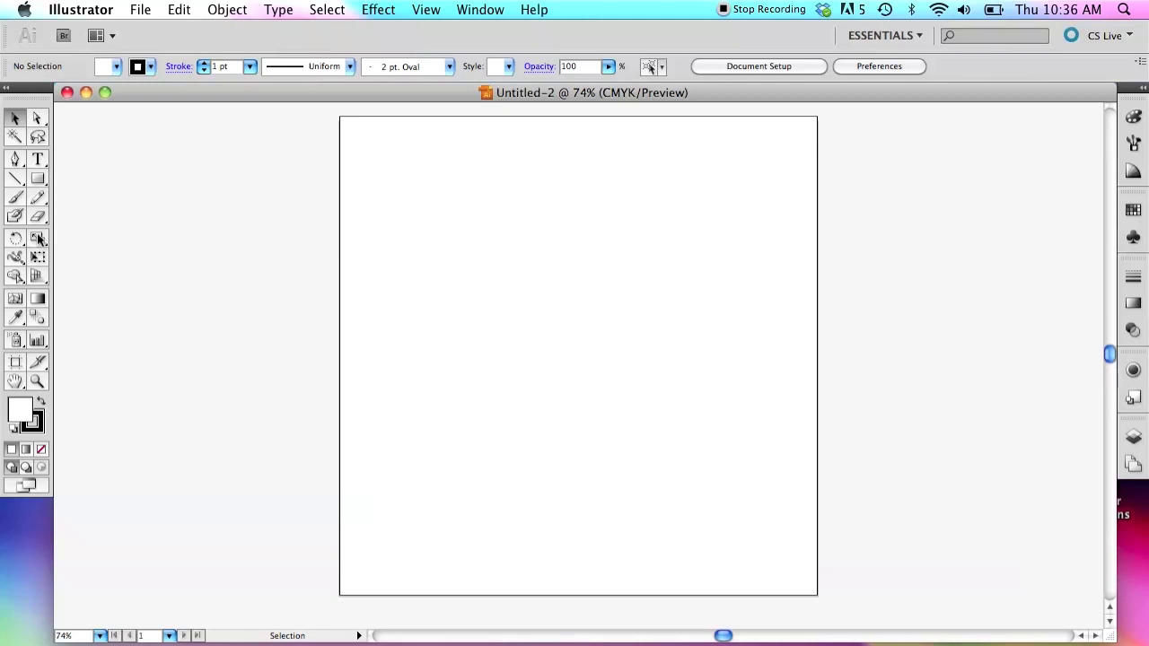
# Step: Pen-draw the eight-corner bodice outline and close it at the first anchor
pyautogui.click(16, 161)
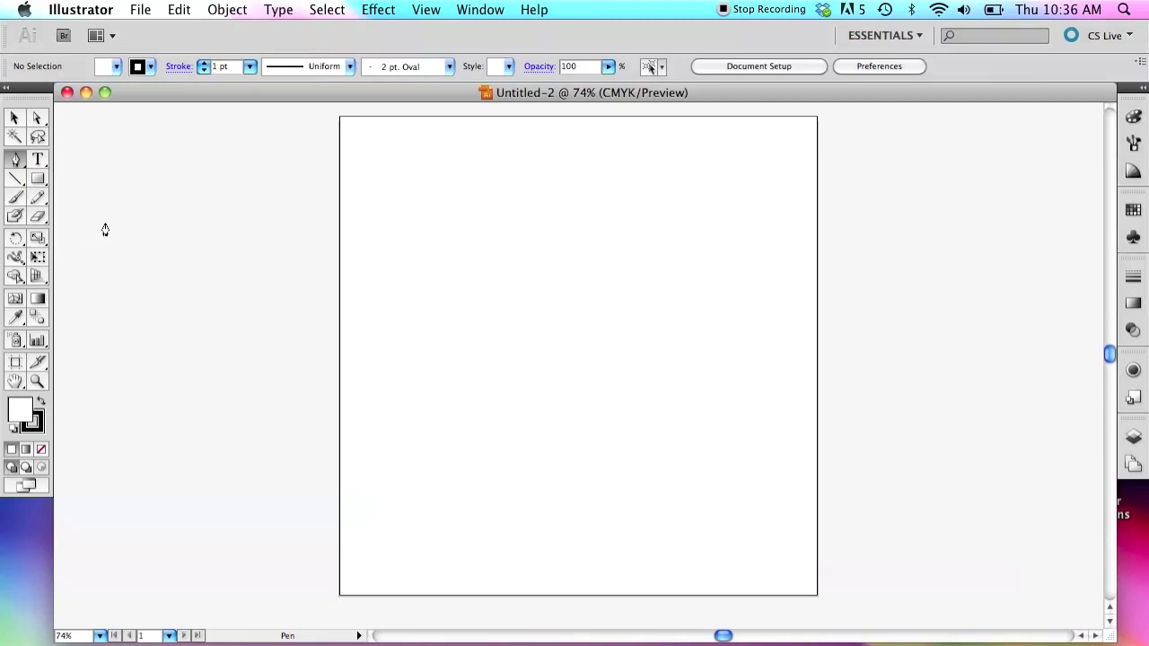
pyautogui.click(531, 172)
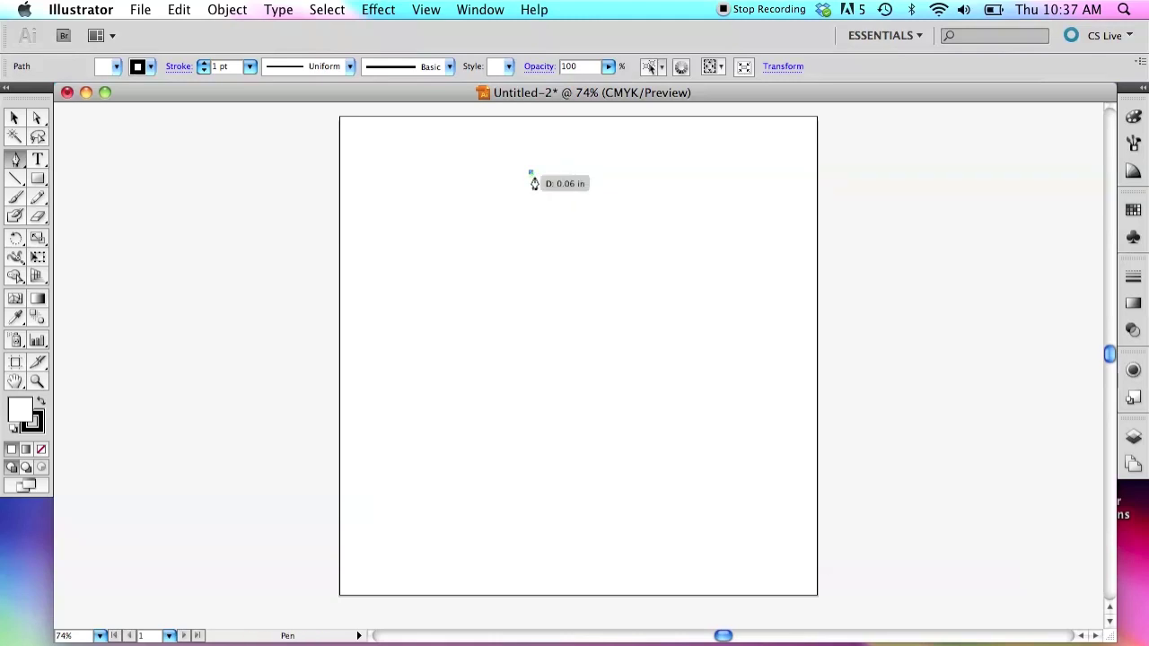
pyautogui.click(633, 149)
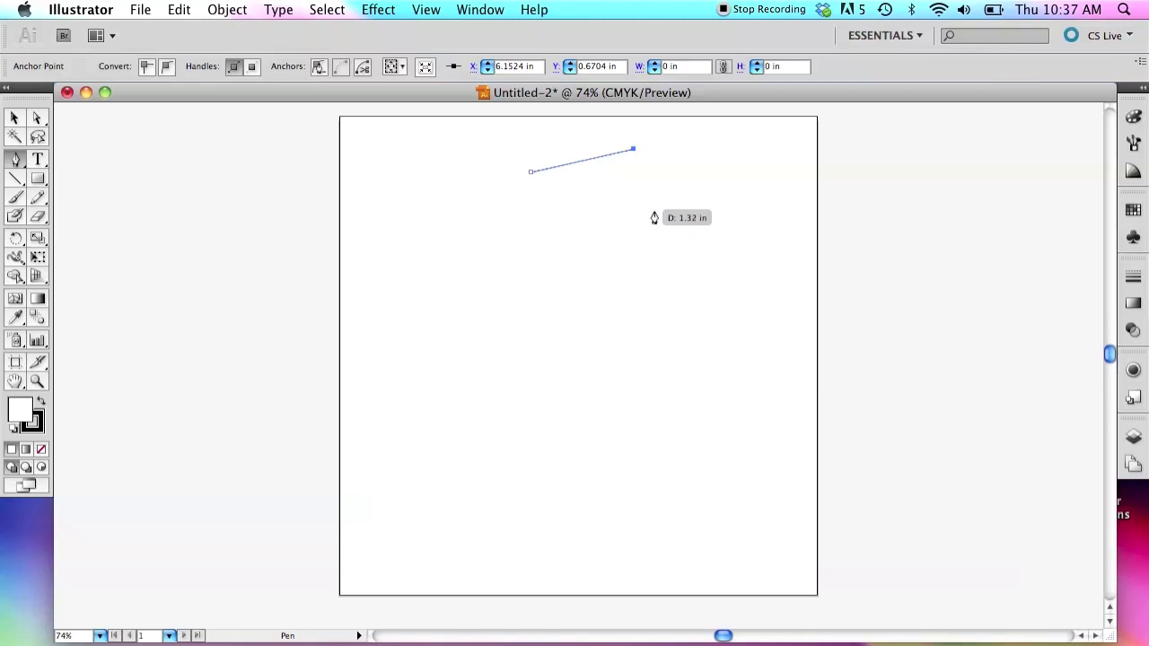
pyautogui.click(655, 208)
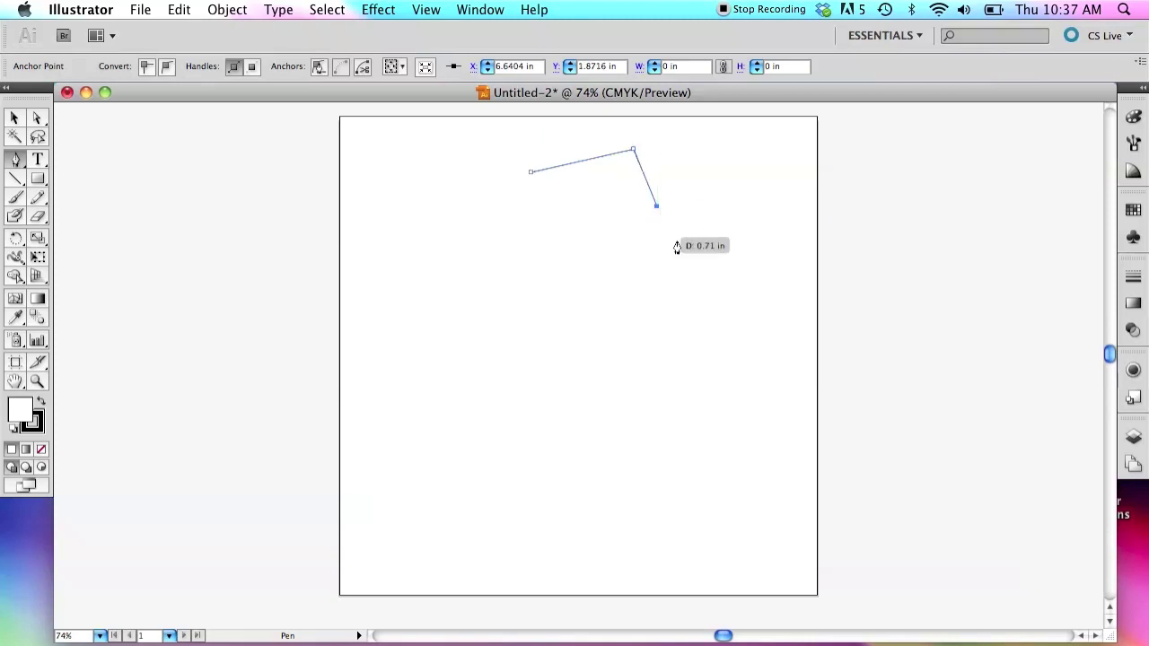
pyautogui.click(713, 225)
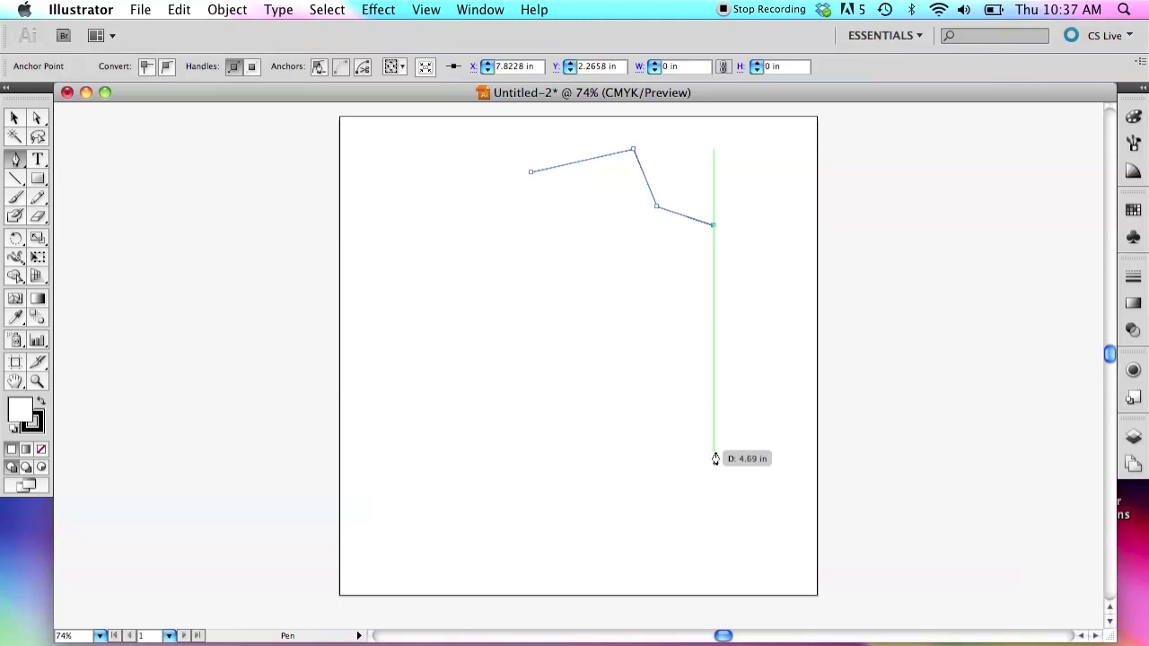
pyautogui.click(713, 450)
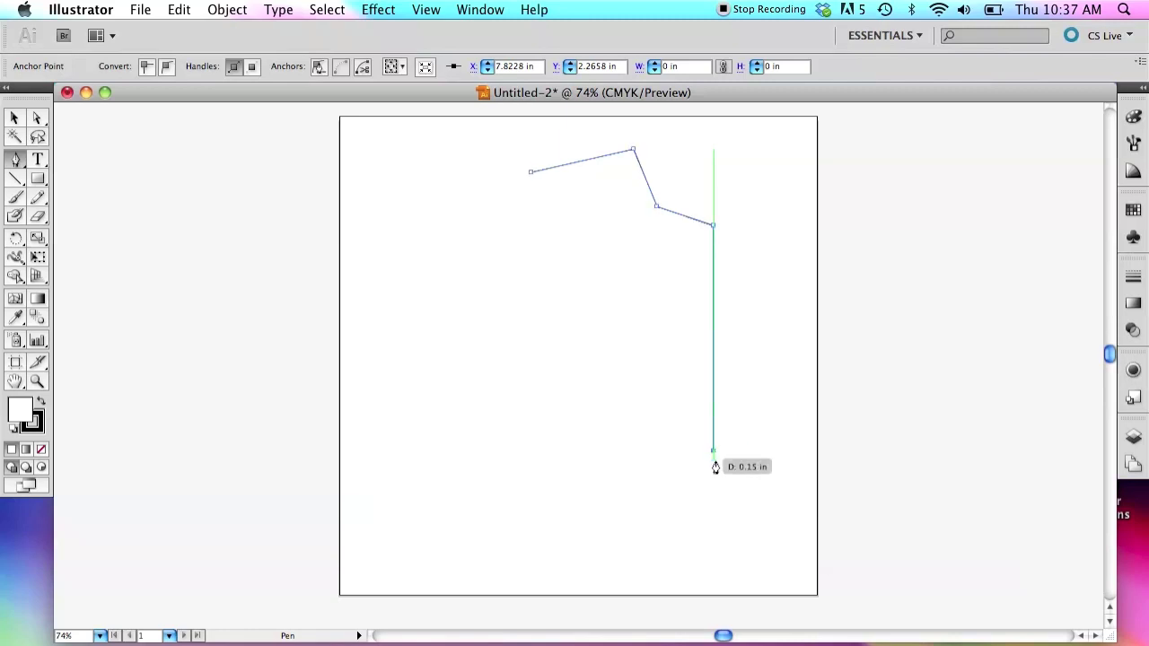
pyautogui.click(467, 450)
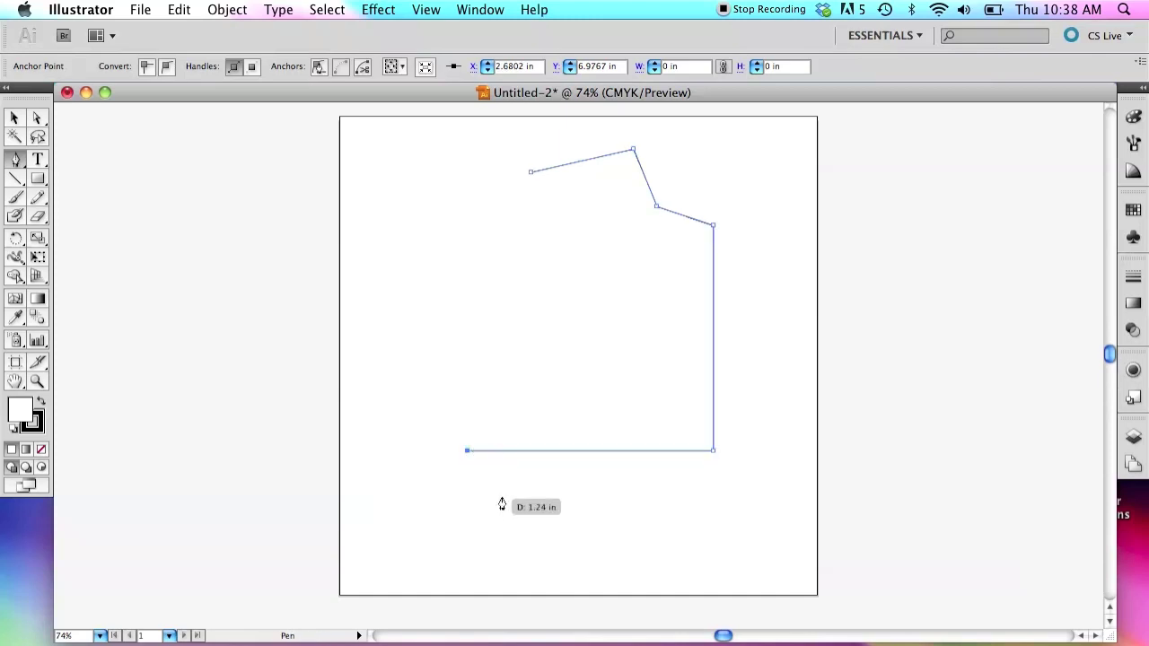
pyautogui.click(467, 292)
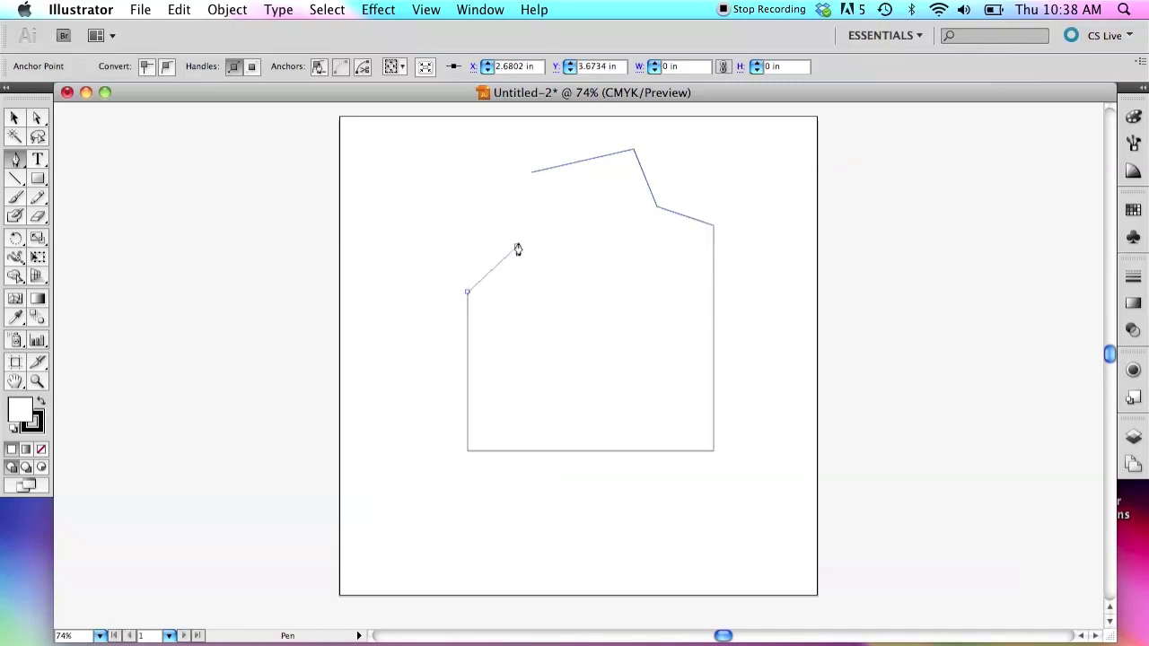
pyautogui.click(517, 248)
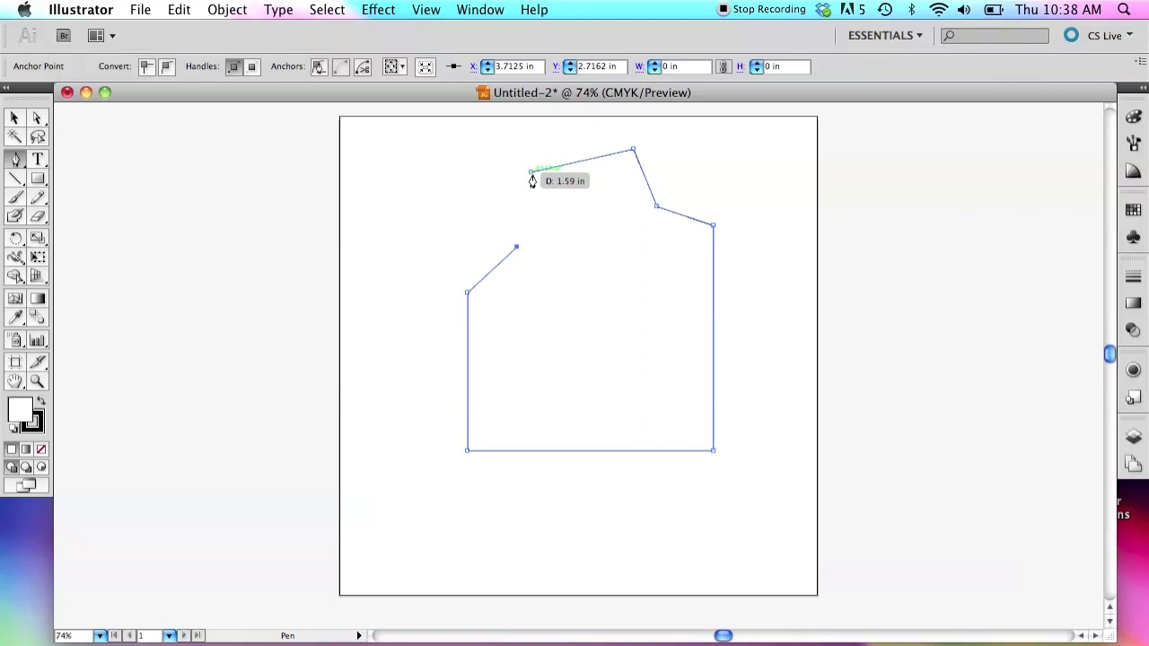
pyautogui.click(531, 174)
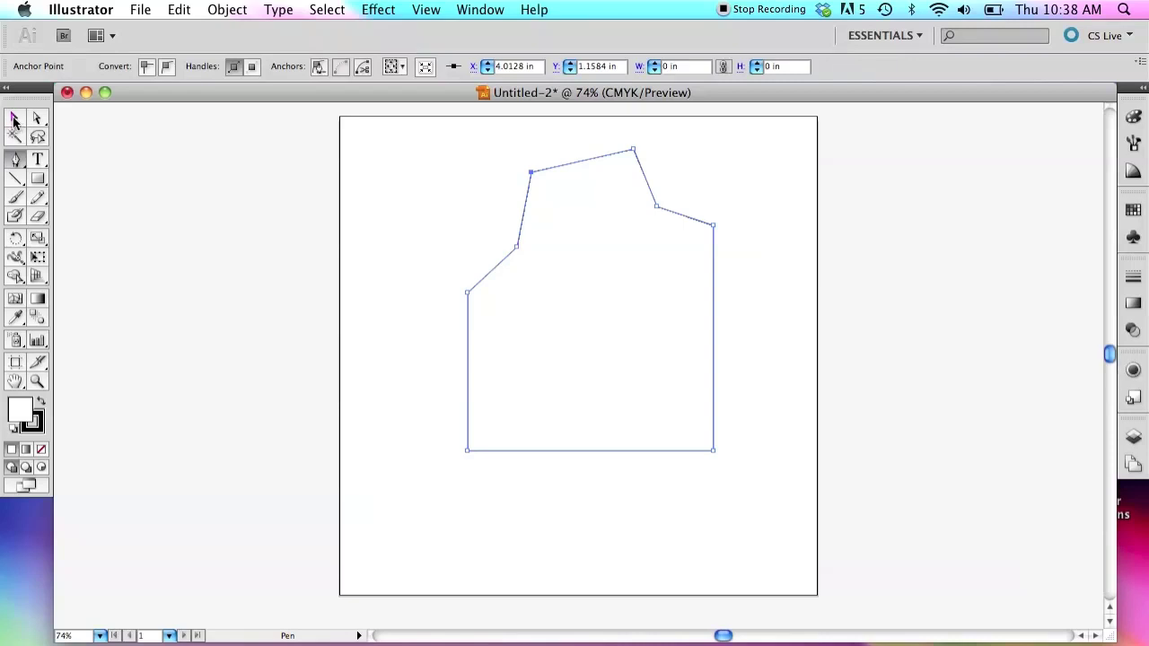
pyautogui.click(14, 119)
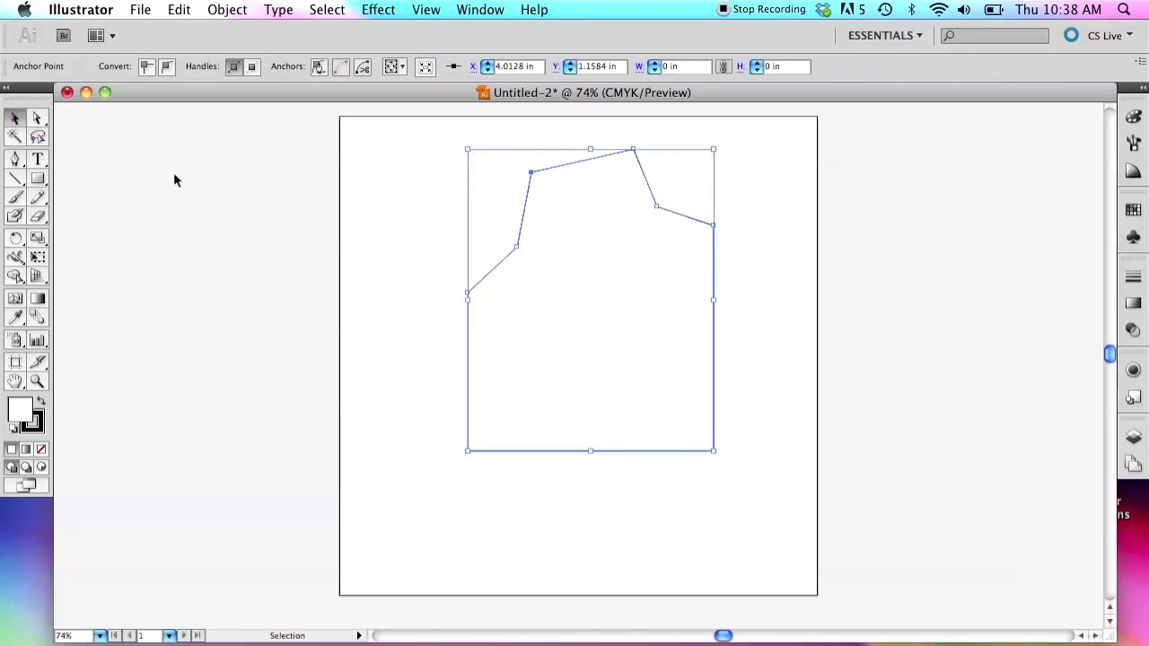
pyautogui.click(427, 285)
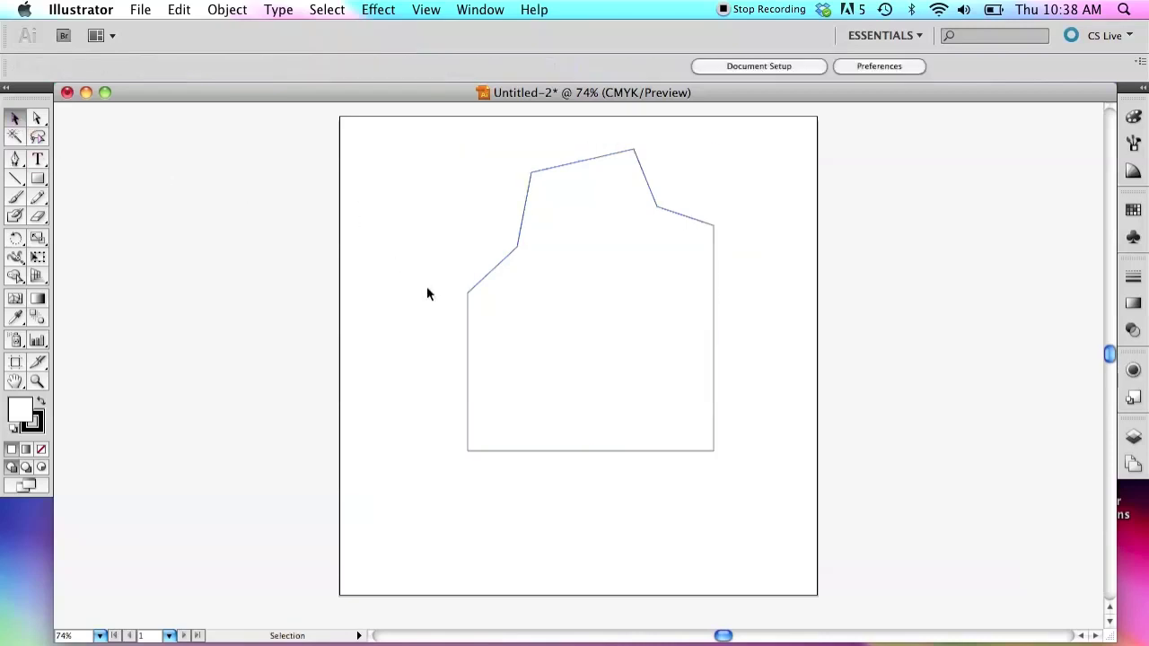
pyautogui.click(493, 268)
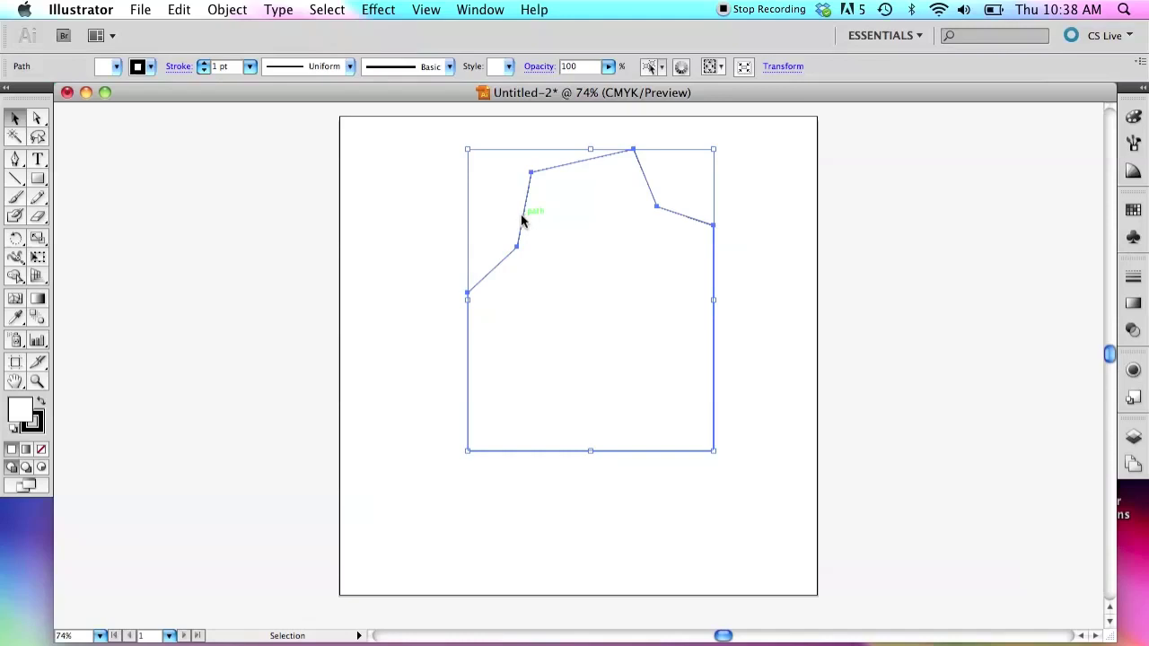
pyautogui.moveTo(523, 221)
pyautogui.mouseDown()
pyautogui.moveTo(511, 266)
pyautogui.moveTo(411, 277)
pyautogui.moveTo(426, 249)
pyautogui.moveTo(610, 258)
pyautogui.moveTo(533, 359)
pyautogui.moveTo(452, 257)
pyautogui.moveTo(437, 213)
pyautogui.moveTo(529, 193)
pyautogui.moveTo(551, 221)
pyautogui.moveTo(512, 229)
pyautogui.moveTo(524, 221)
pyautogui.mouseUp()
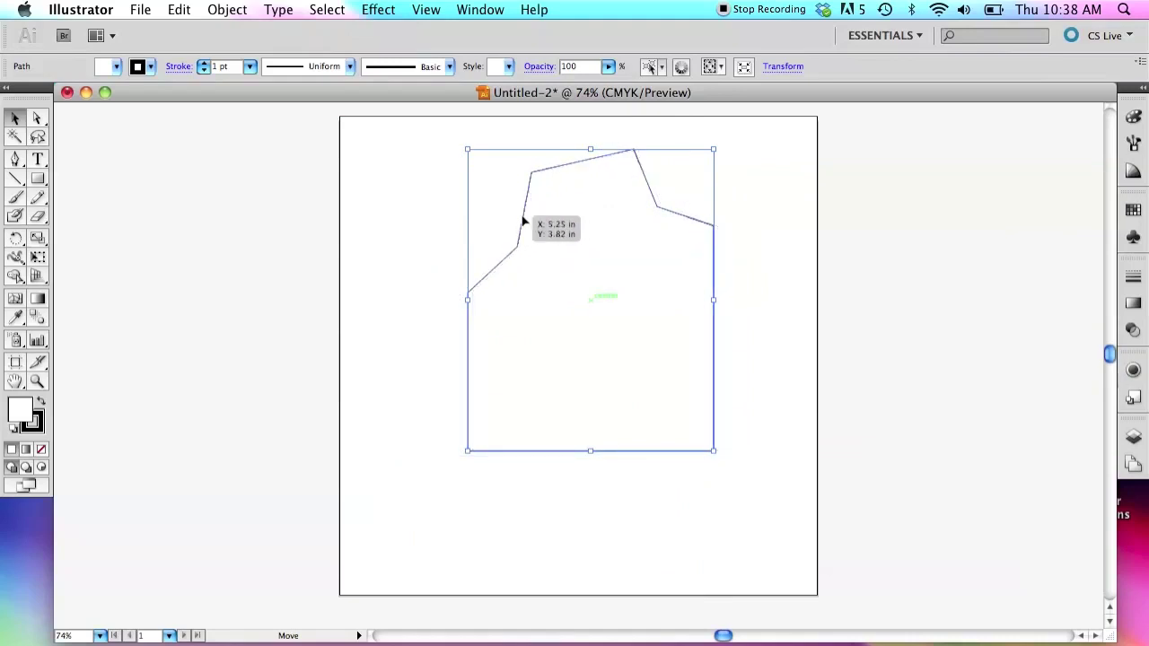
pyautogui.click(379, 418)
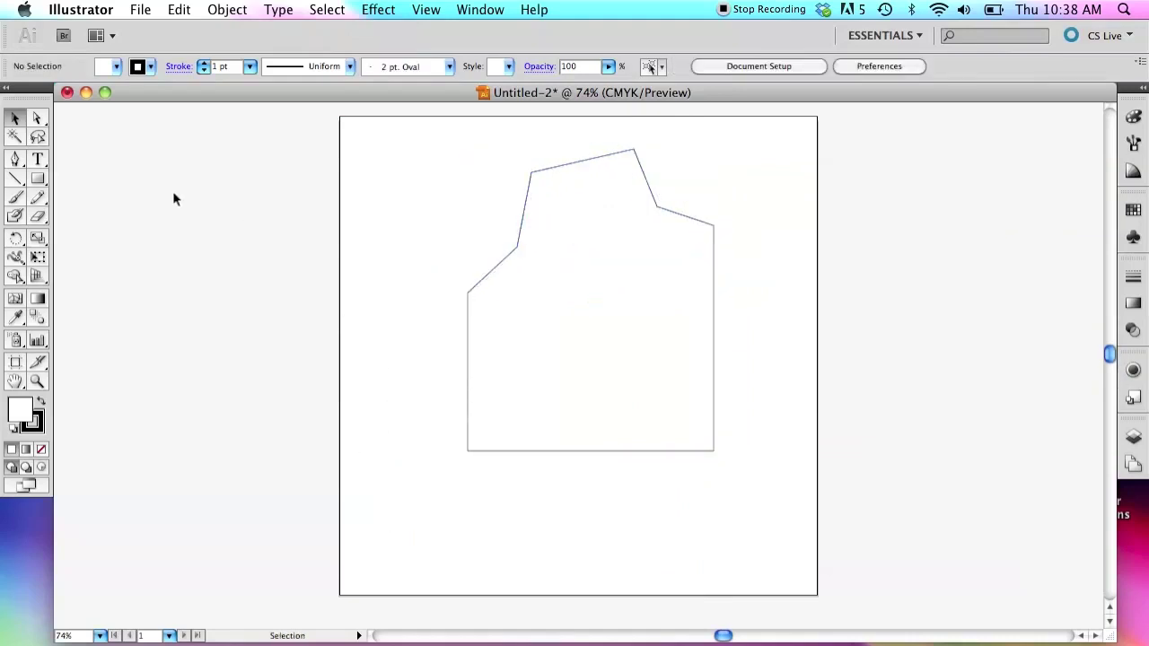
# Step: With Direct Selection, select the bodice's left side and adjust it slightly
pyautogui.click(37, 118)
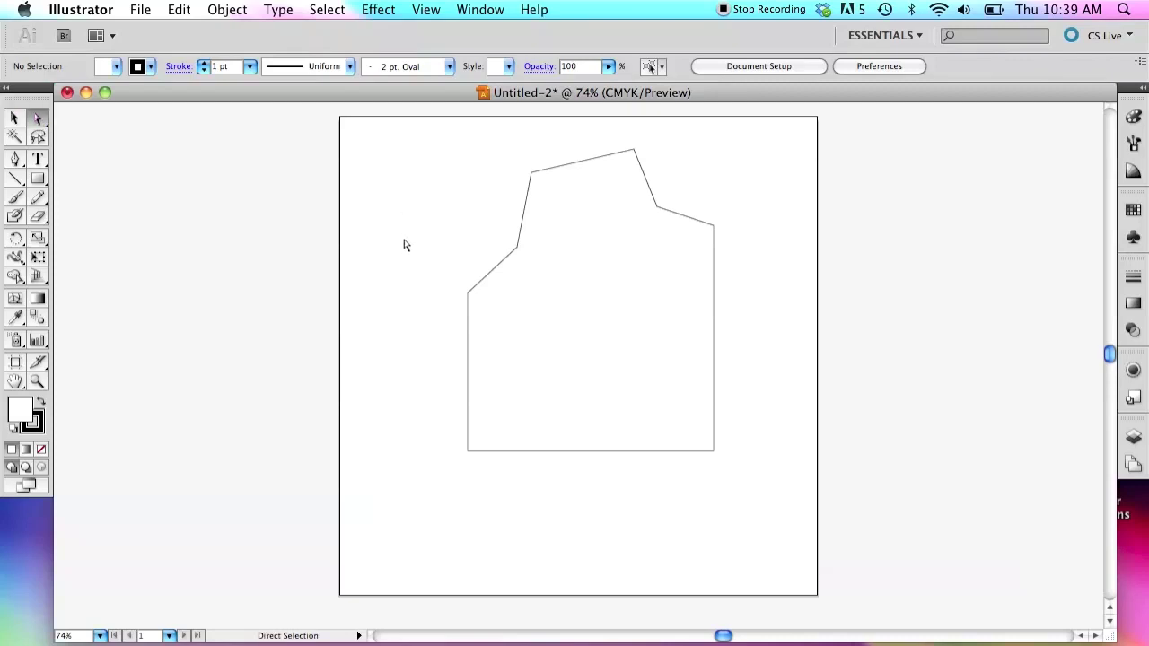
pyautogui.click(494, 354)
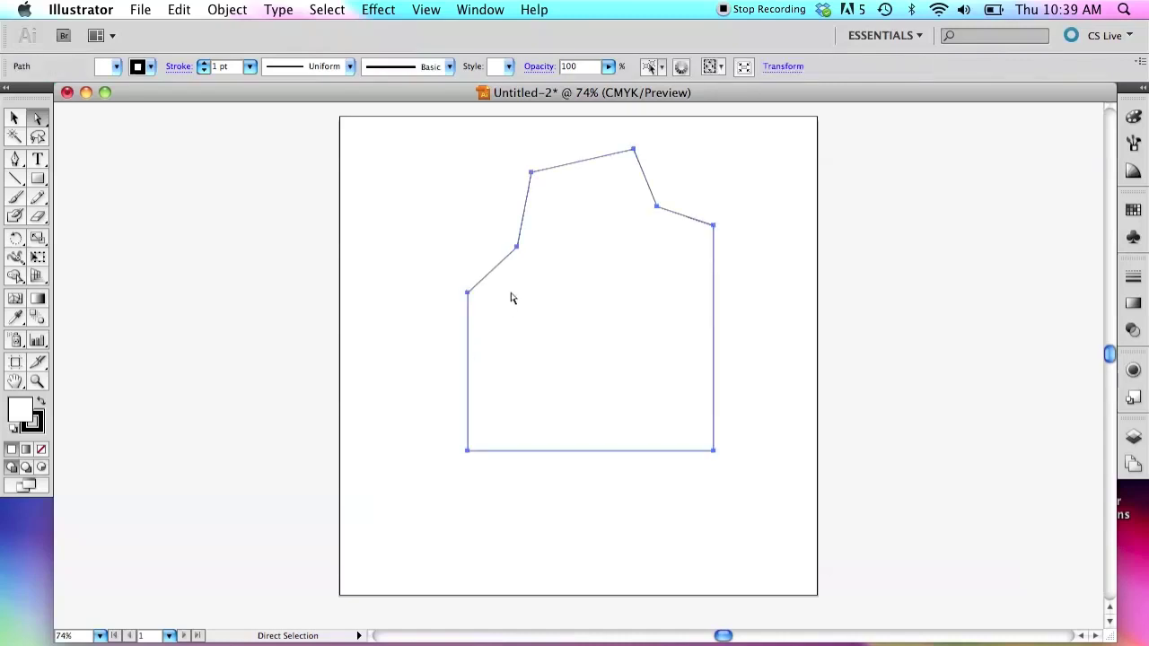
pyautogui.click(450, 362)
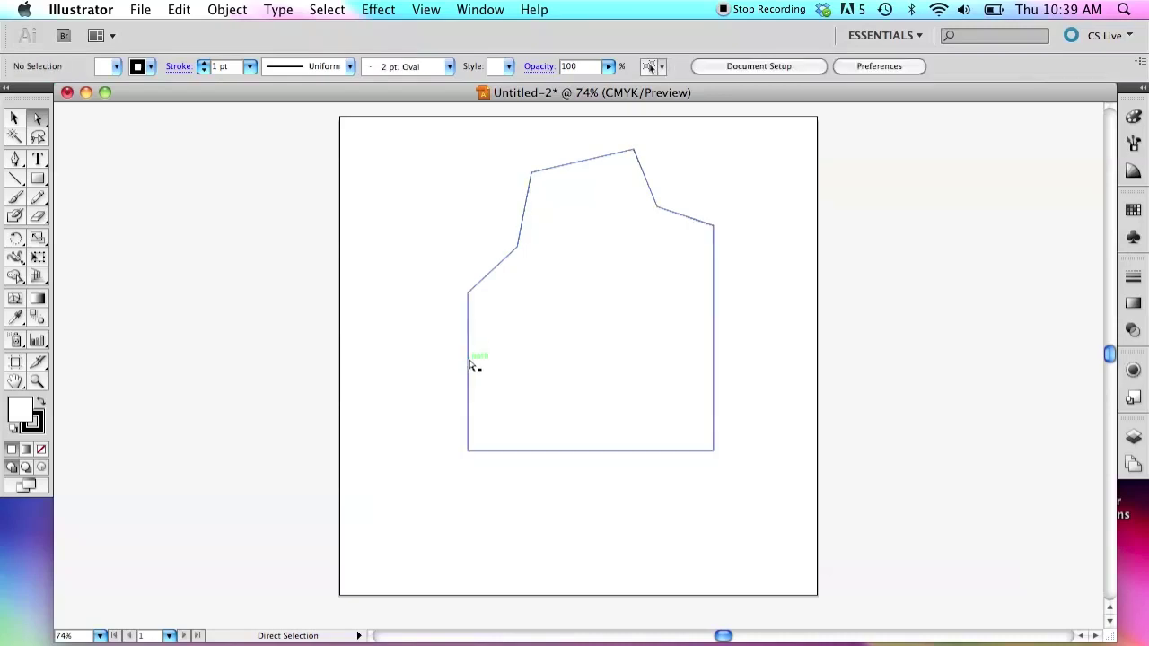
pyautogui.click(469, 363)
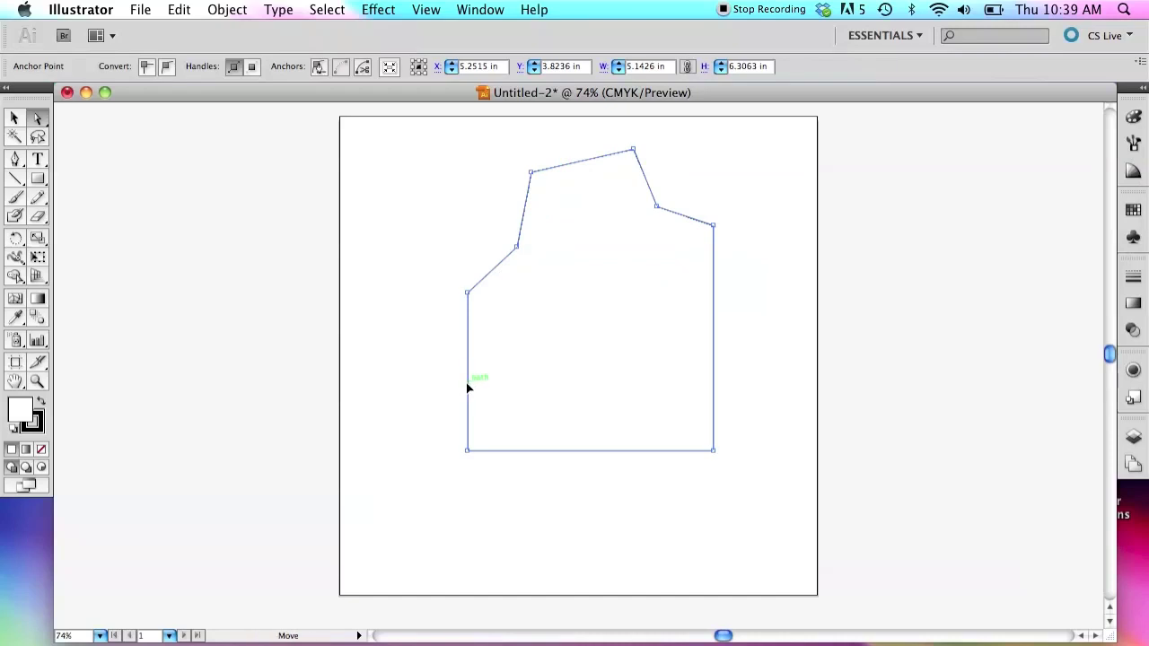
pyautogui.moveTo(470, 387)
pyautogui.mouseDown()
pyautogui.moveTo(380, 395)
pyautogui.moveTo(469, 384)
pyautogui.mouseUp()
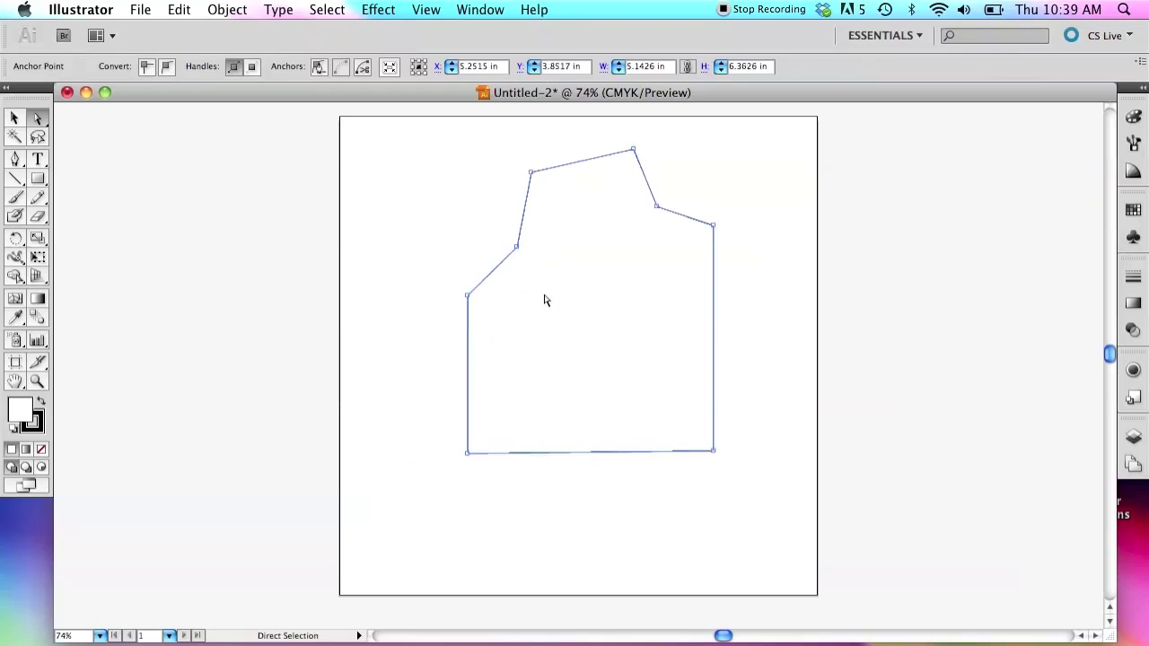
# Step: Drag the upper-left corner point to the right for a steeper upper-left edge
pyautogui.click(532, 174)
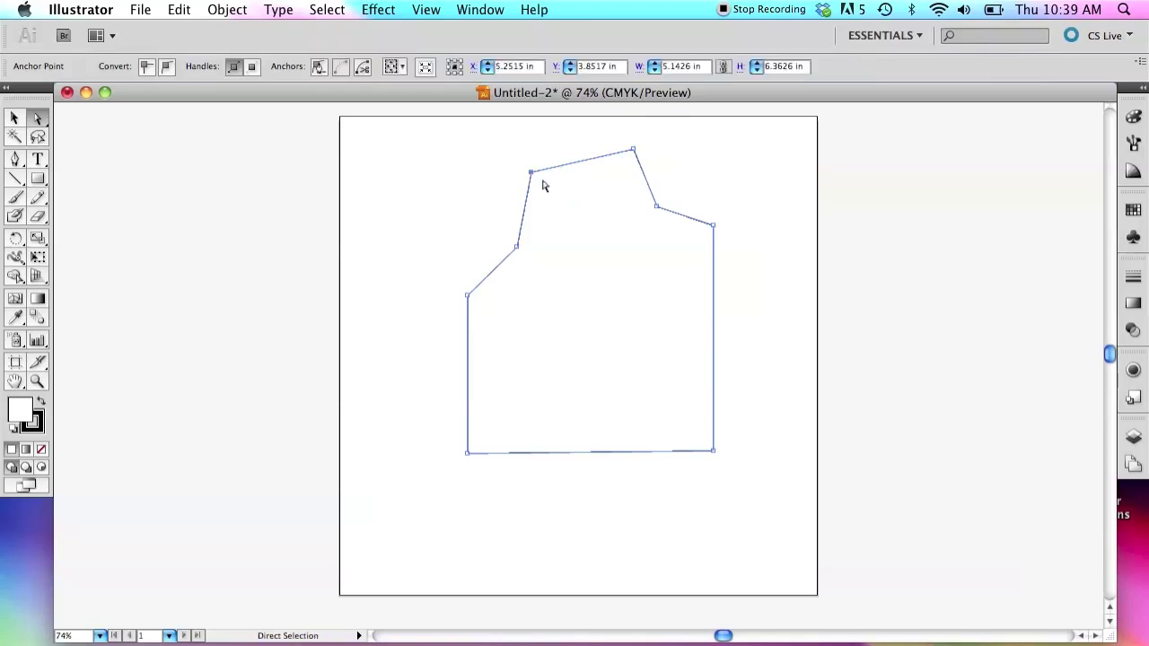
pyautogui.moveTo(531, 174); pyautogui.dragTo(571, 164)
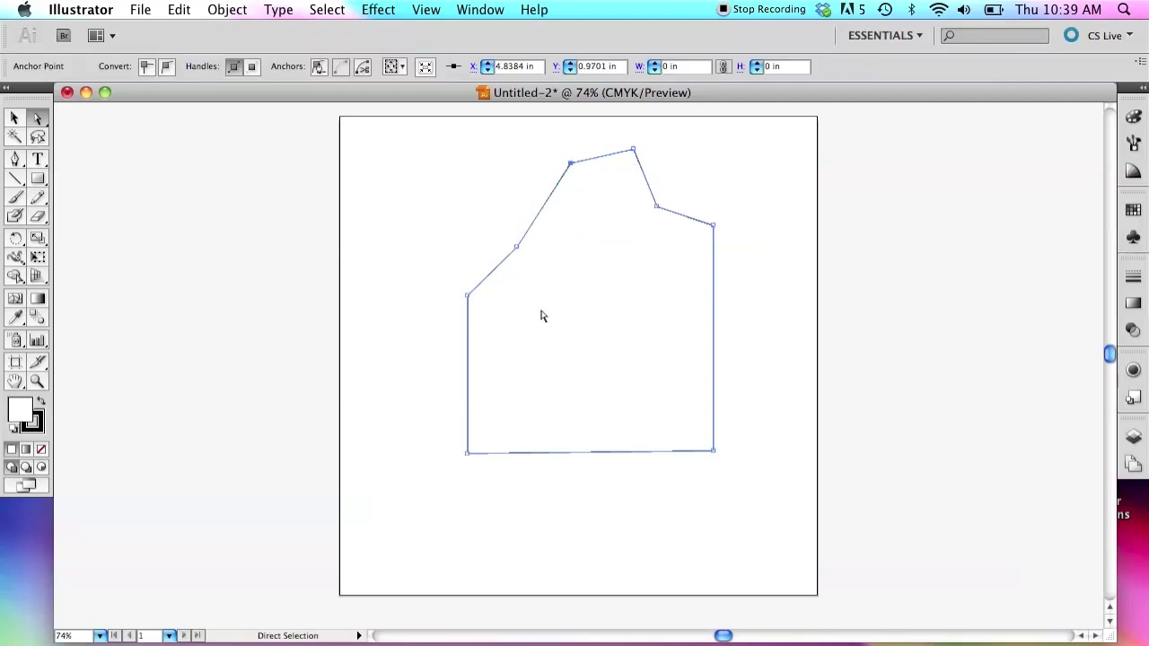
pyautogui.moveTo(570, 164); pyautogui.dragTo(548, 171)
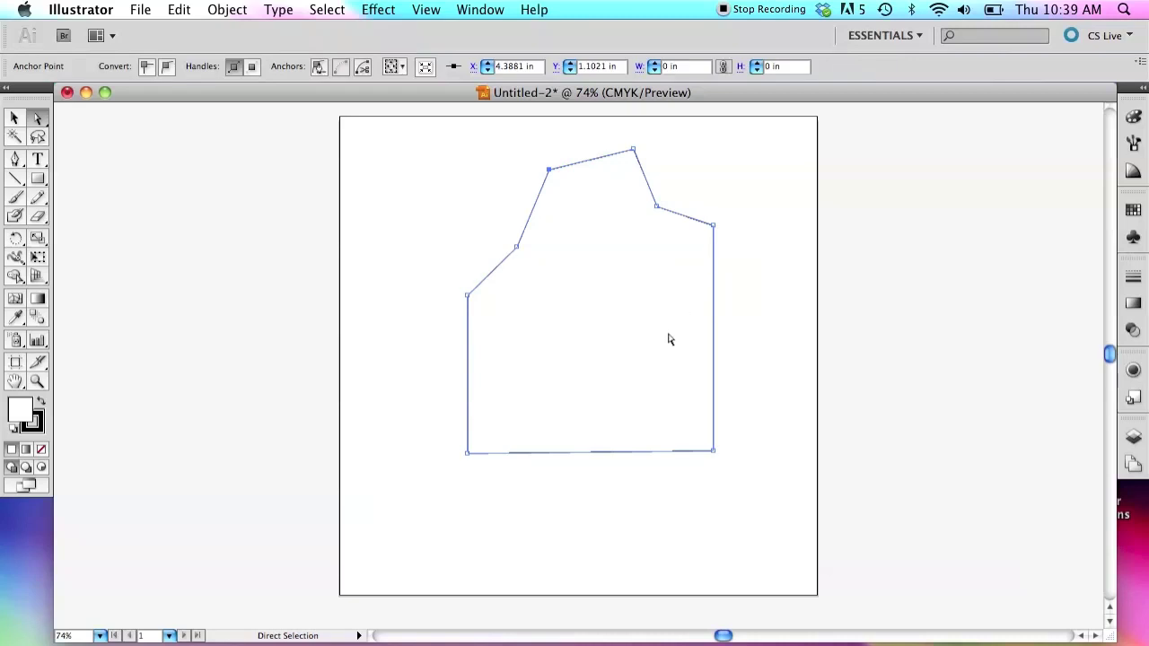
pyautogui.click(20, 160)
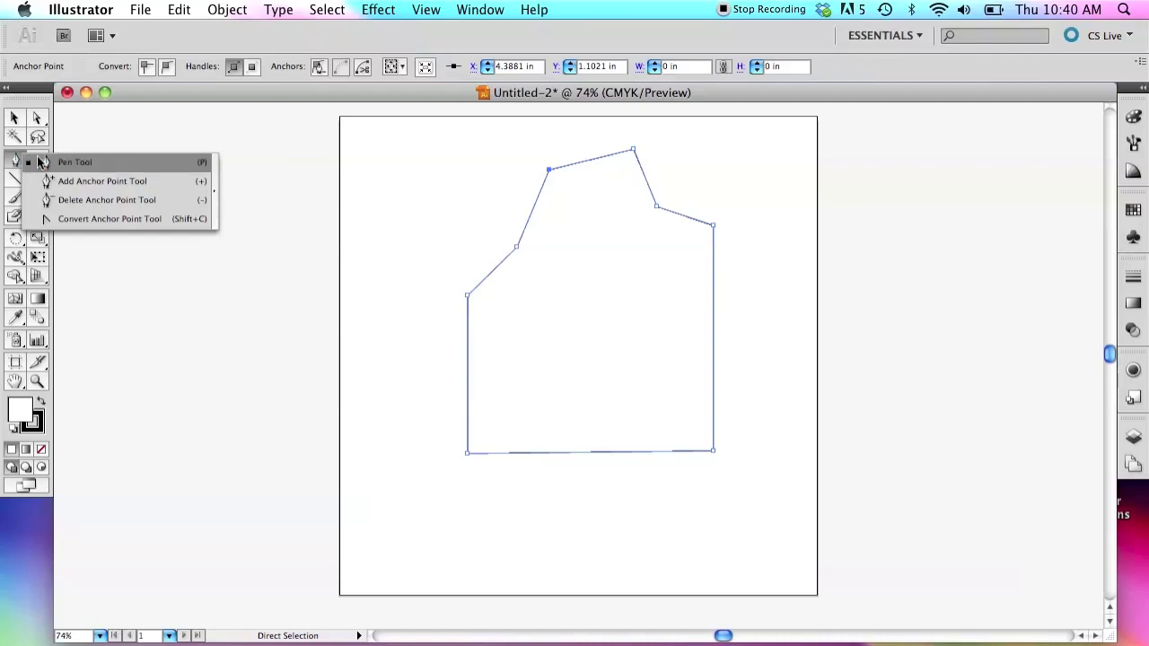
# Step: Convert the armhole corner into a smooth curve and refine its handles
pyautogui.click(76, 220)
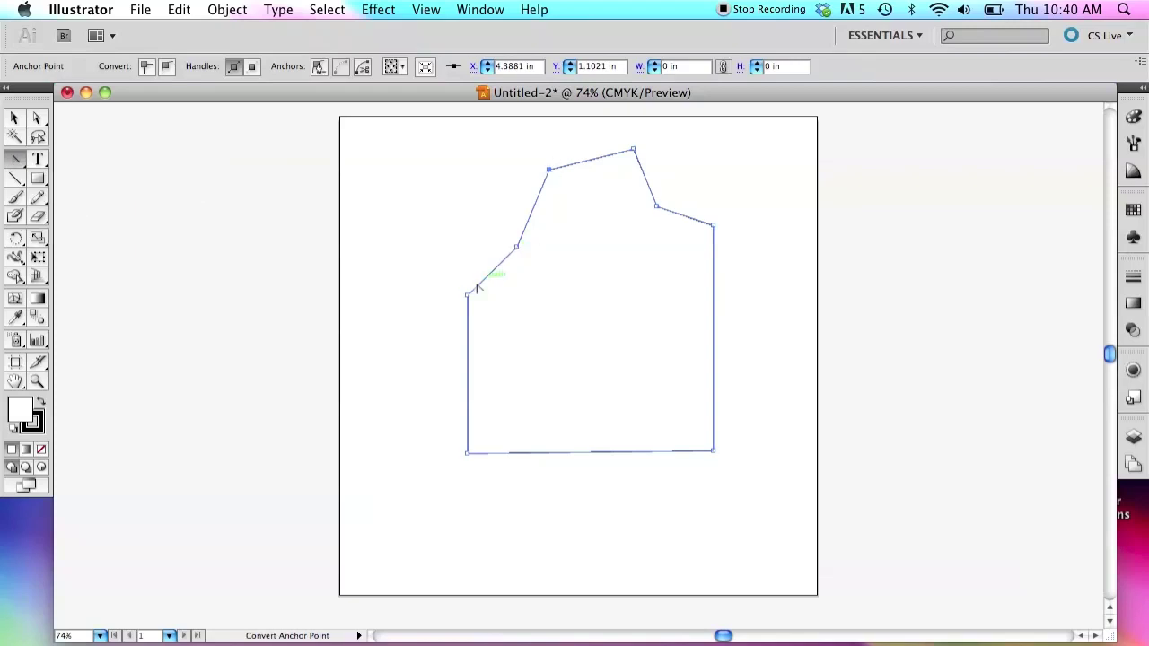
pyautogui.click(518, 249)
pyautogui.moveTo(518, 248); pyautogui.dragTo(539, 226)
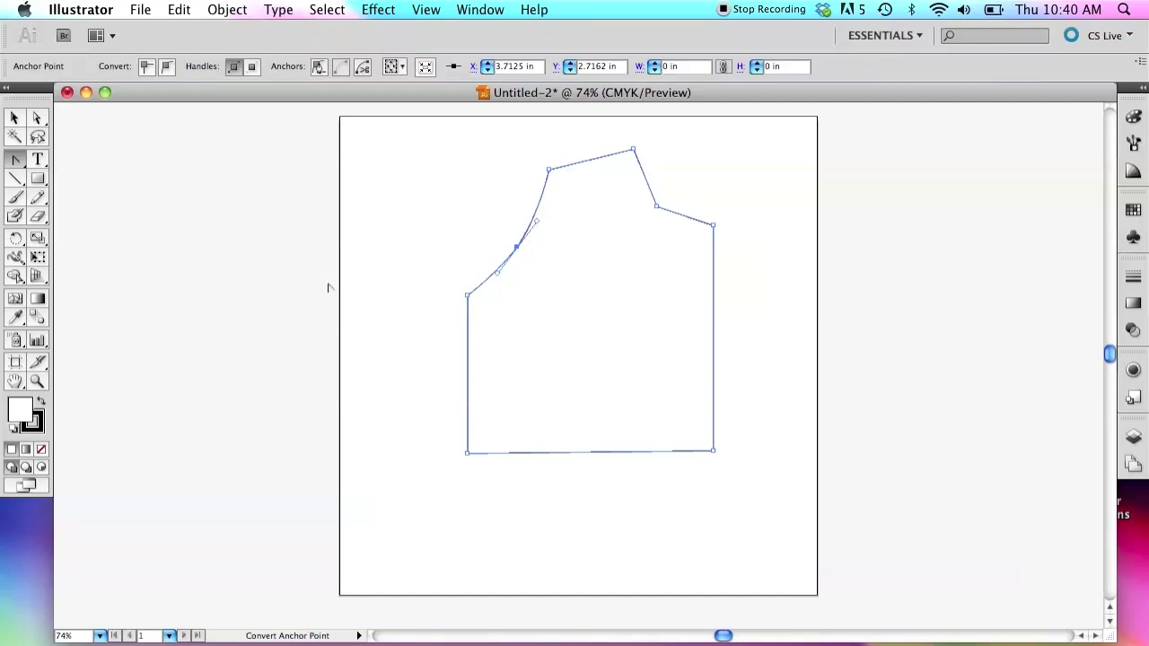
pyautogui.click(36, 118)
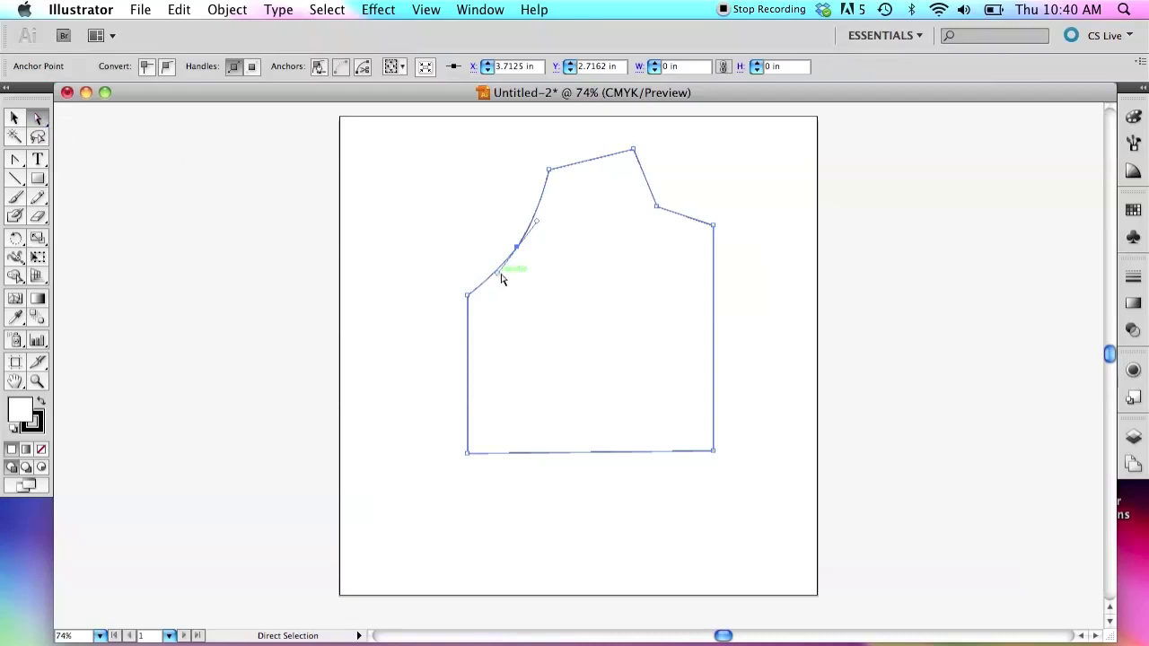
pyautogui.moveTo(499, 274)
pyautogui.mouseDown()
pyautogui.moveTo(494, 320)
pyautogui.moveTo(482, 256)
pyautogui.moveTo(516, 290)
pyautogui.moveTo(475, 246)
pyautogui.moveTo(526, 306)
pyautogui.moveTo(497, 270)
pyautogui.moveTo(514, 289)
pyautogui.mouseUp()
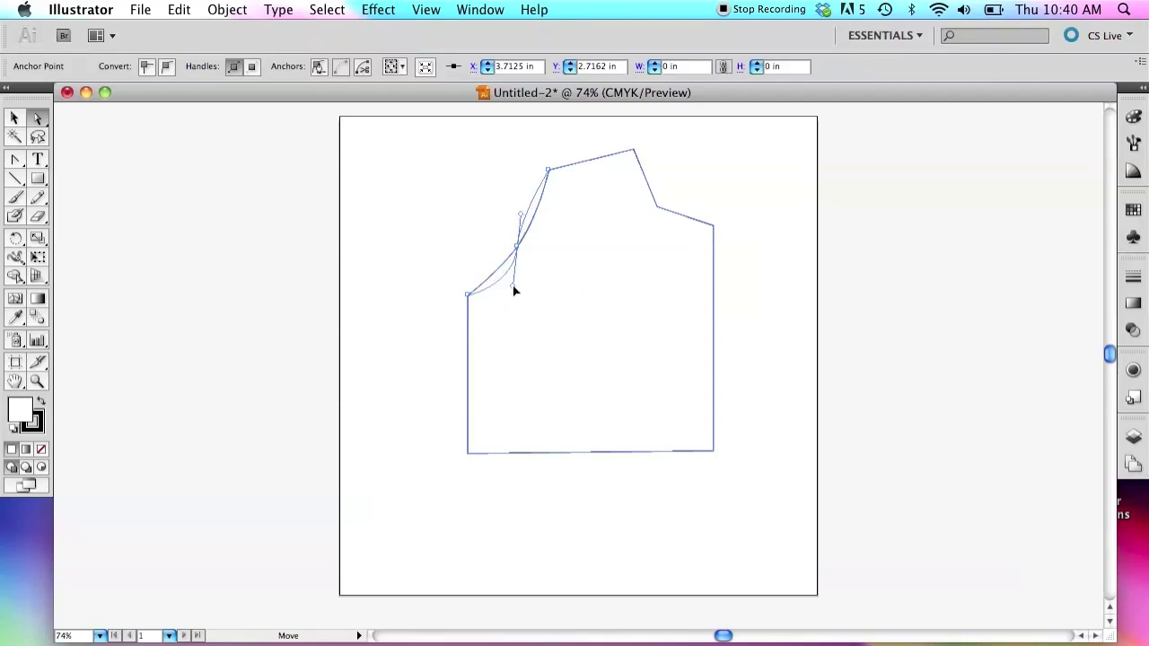
pyautogui.moveTo(514, 289); pyautogui.dragTo(514, 292)
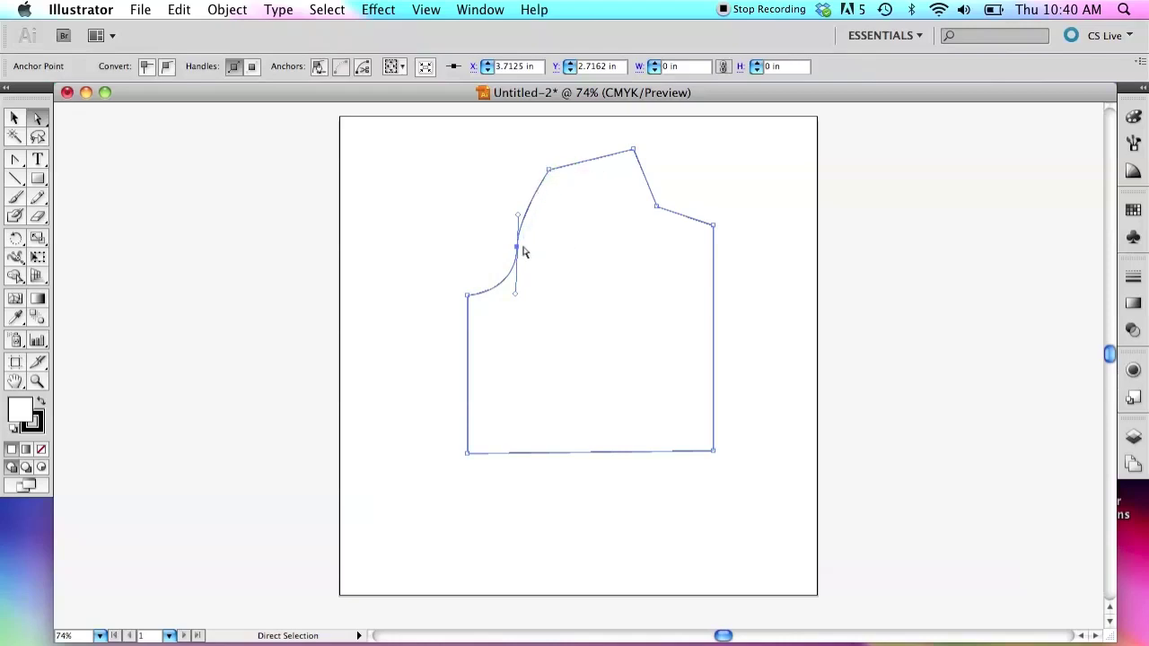
pyautogui.moveTo(519, 248); pyautogui.dragTo(542, 251)
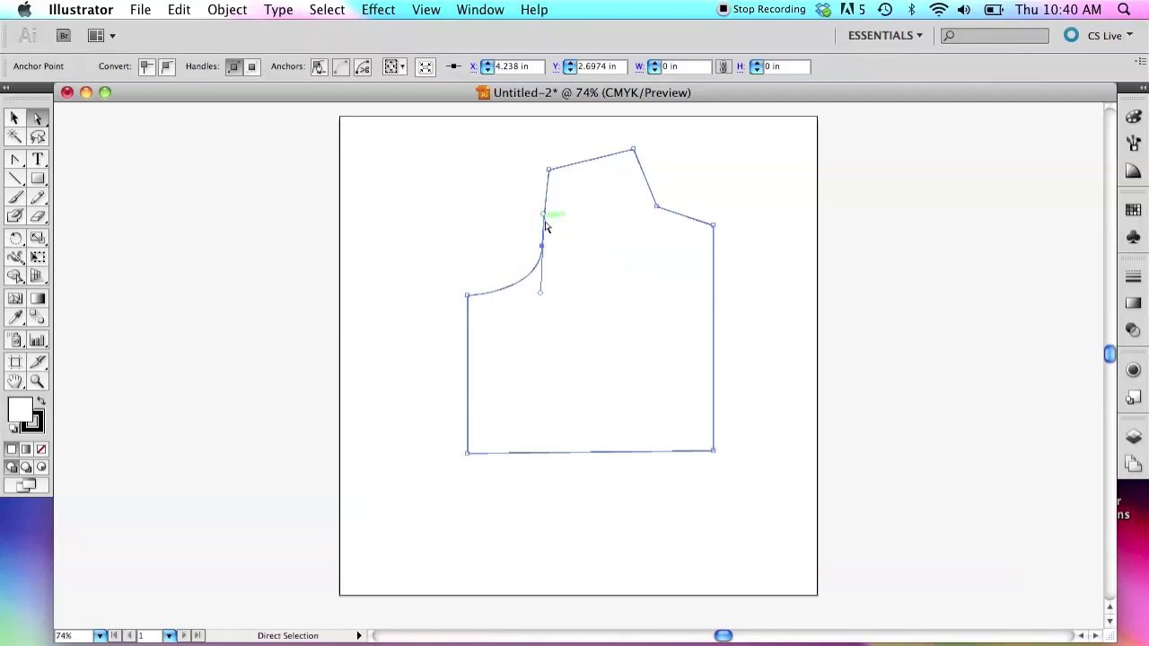
pyautogui.moveTo(544, 226); pyautogui.dragTo(544, 255)
# Step: Round the neckline corner on the upper-right slope into a widened curve
pyautogui.press('super+a')
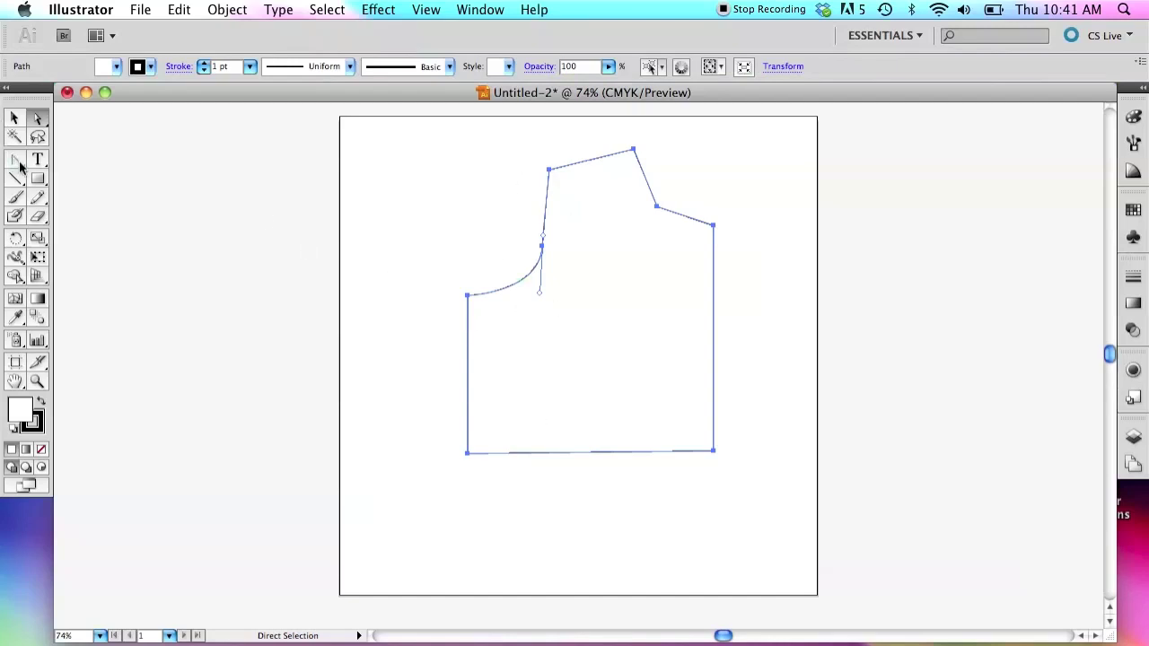
pyautogui.moveTo(20, 166); pyautogui.dragTo(111, 163)
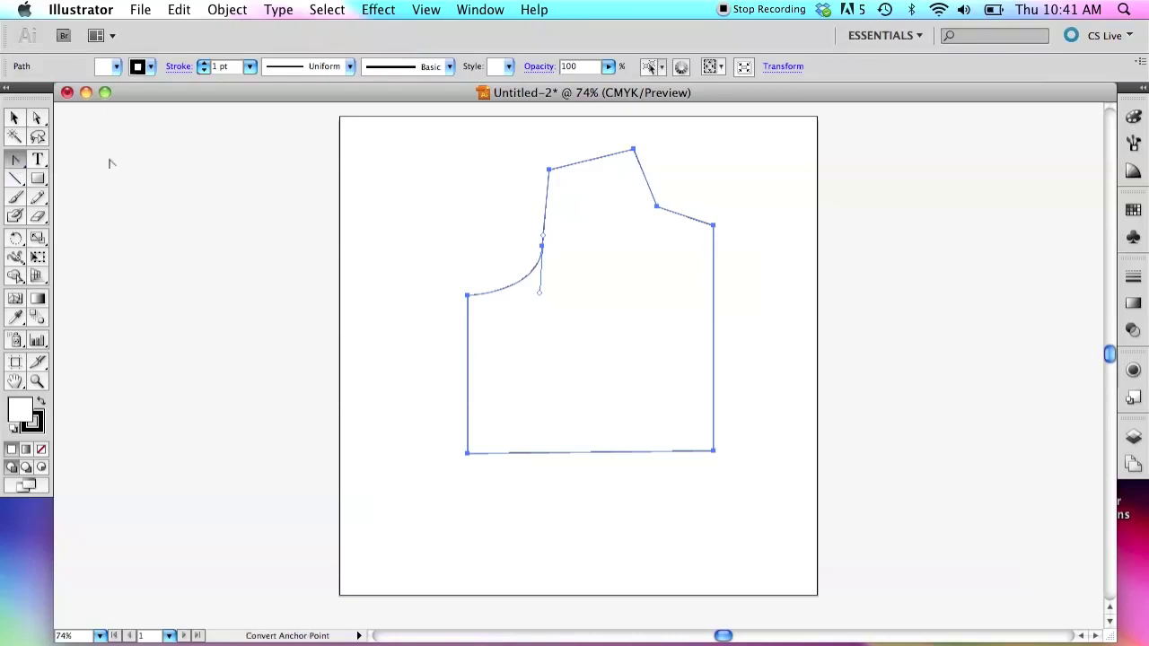
pyautogui.moveTo(656, 208); pyautogui.dragTo(667, 214)
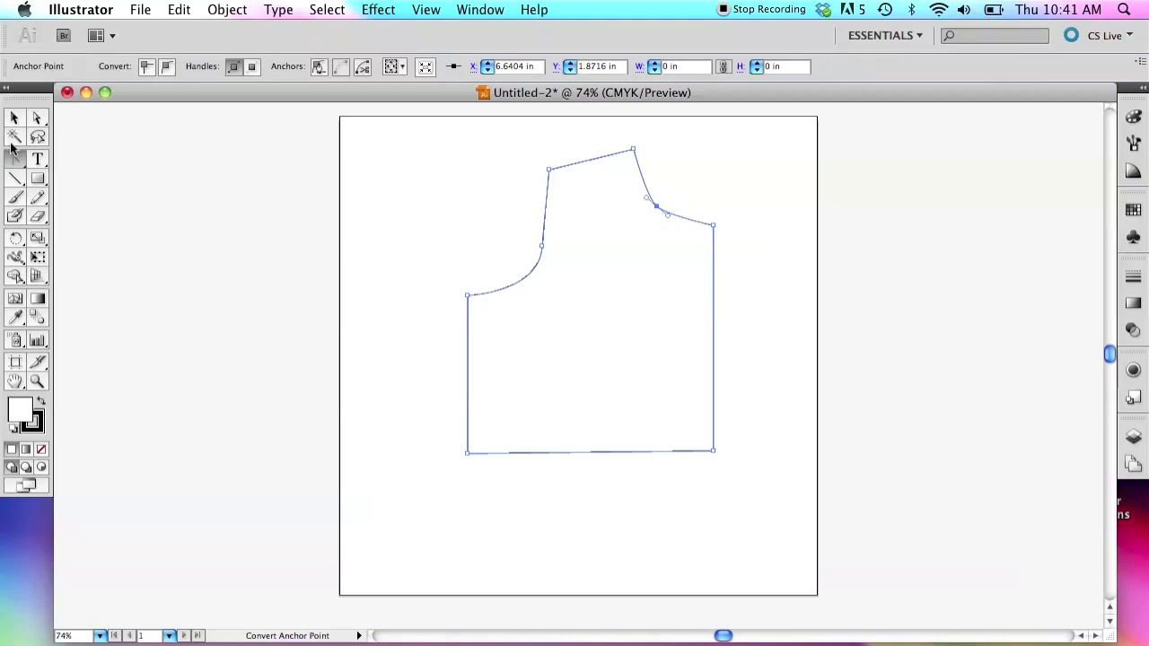
pyautogui.click(37, 117)
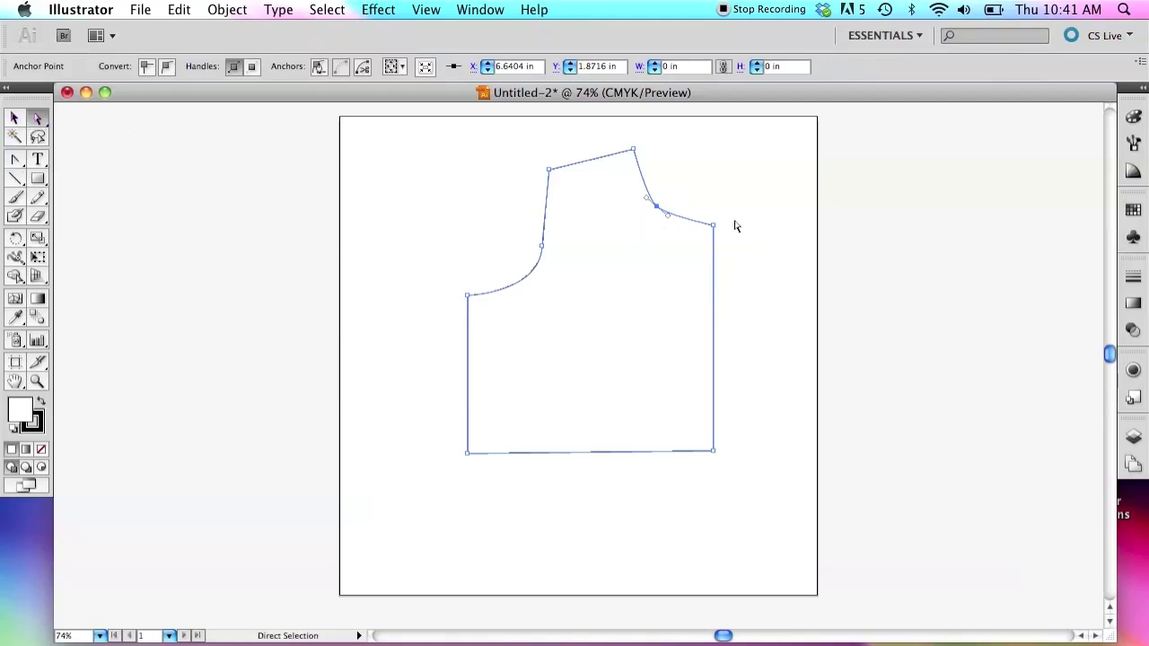
pyautogui.moveTo(670, 219); pyautogui.dragTo(644, 192)
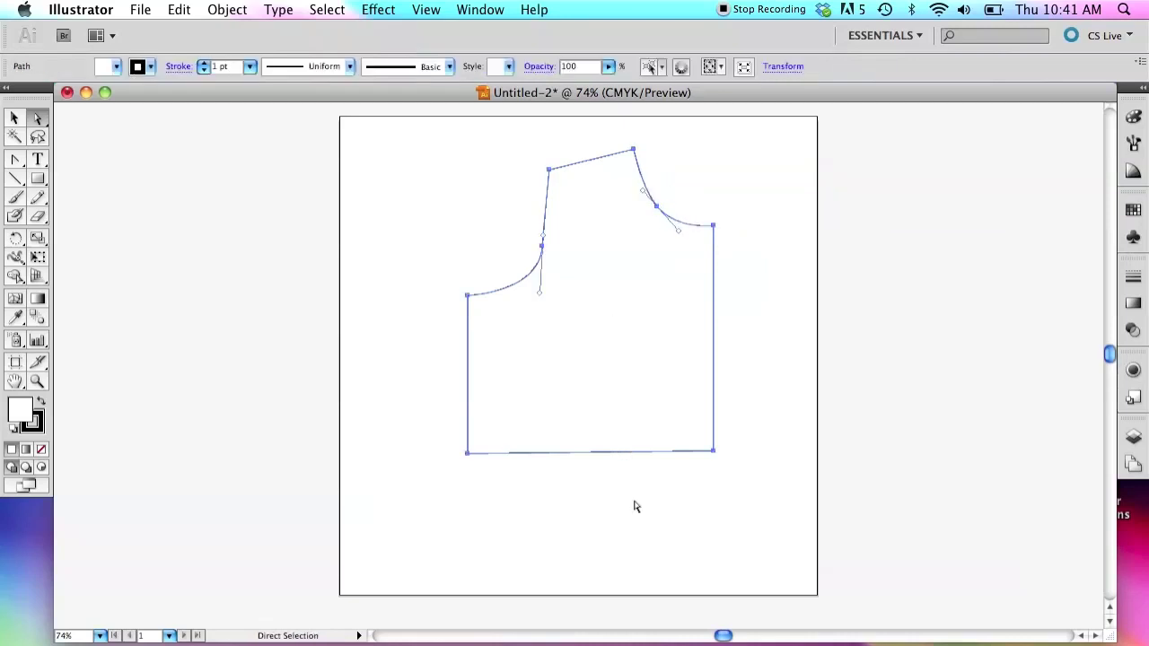
pyautogui.click(705, 489)
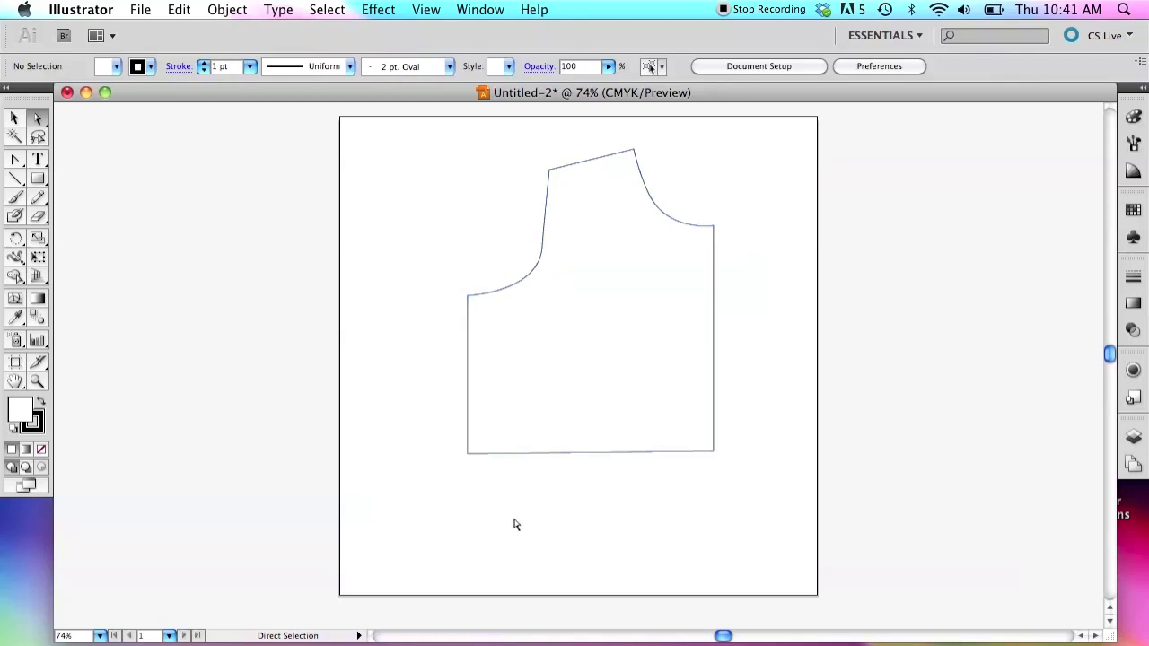
pyautogui.click(467, 295)
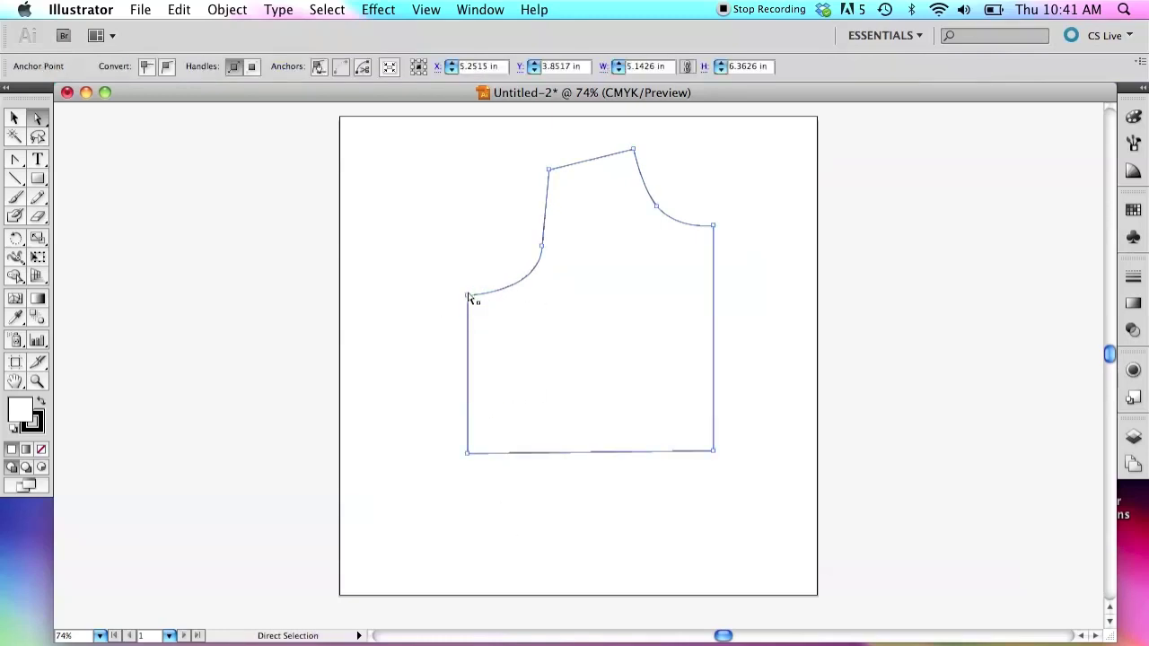
# Step: Shift the left side edge rightward and nudge the armhole point so the curve flows smoothly
pyautogui.click(468, 296)
pyautogui.moveTo(479, 356); pyautogui.dragTo(500, 359)
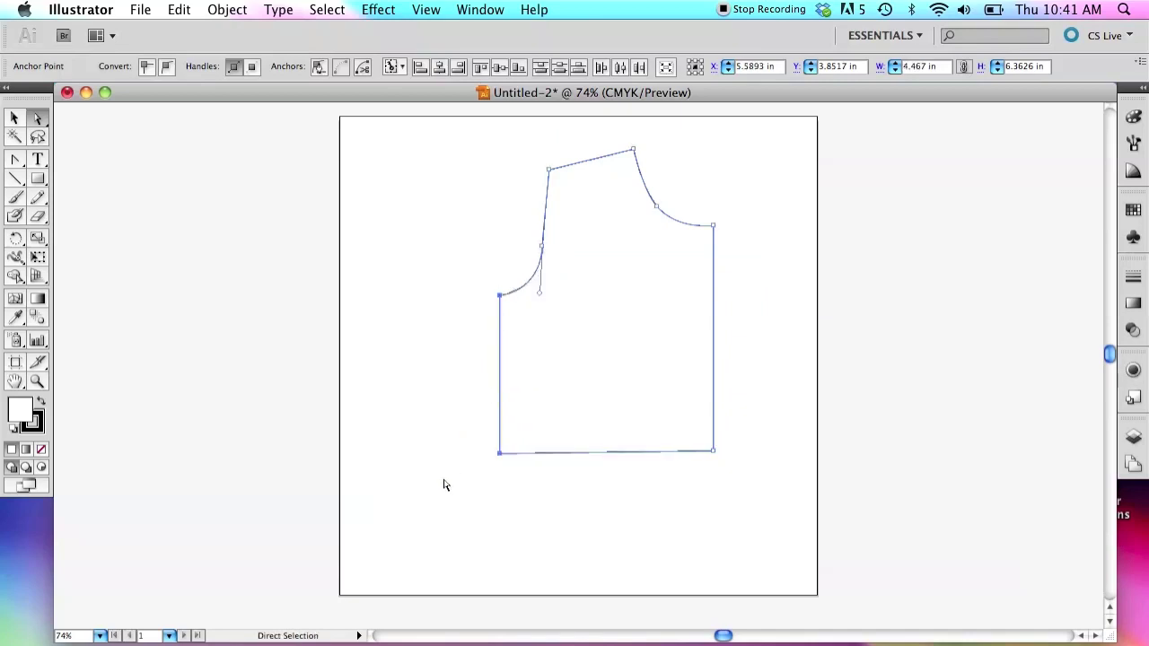
pyautogui.click(507, 587)
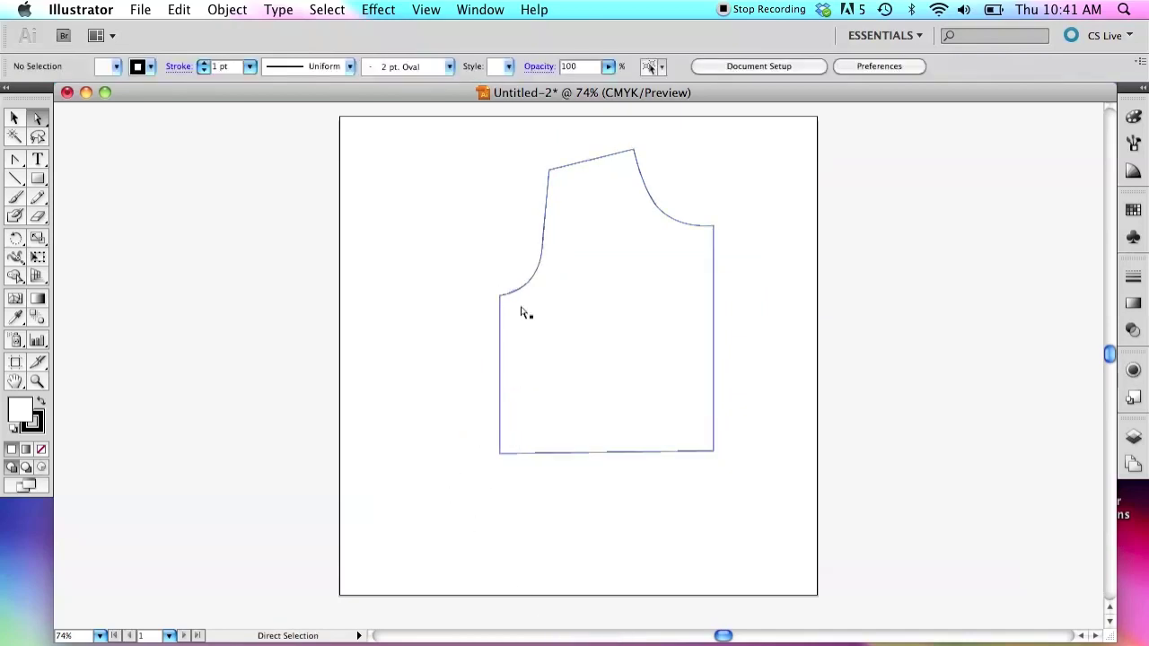
pyautogui.click(545, 227)
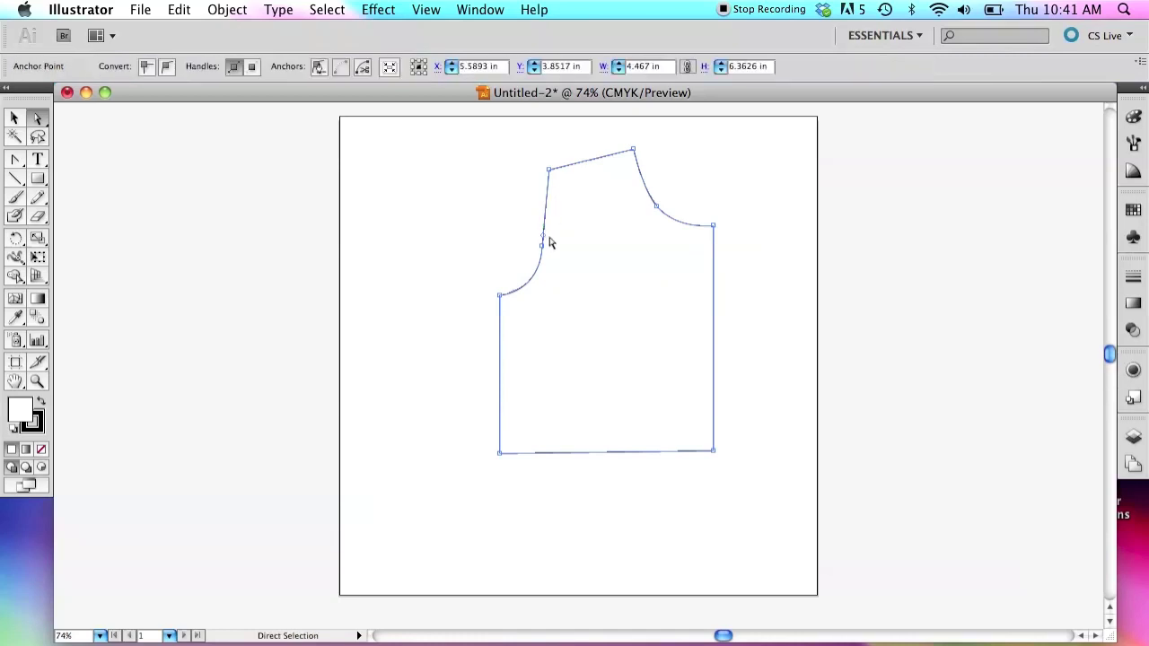
pyautogui.moveTo(545, 251); pyautogui.dragTo(552, 247)
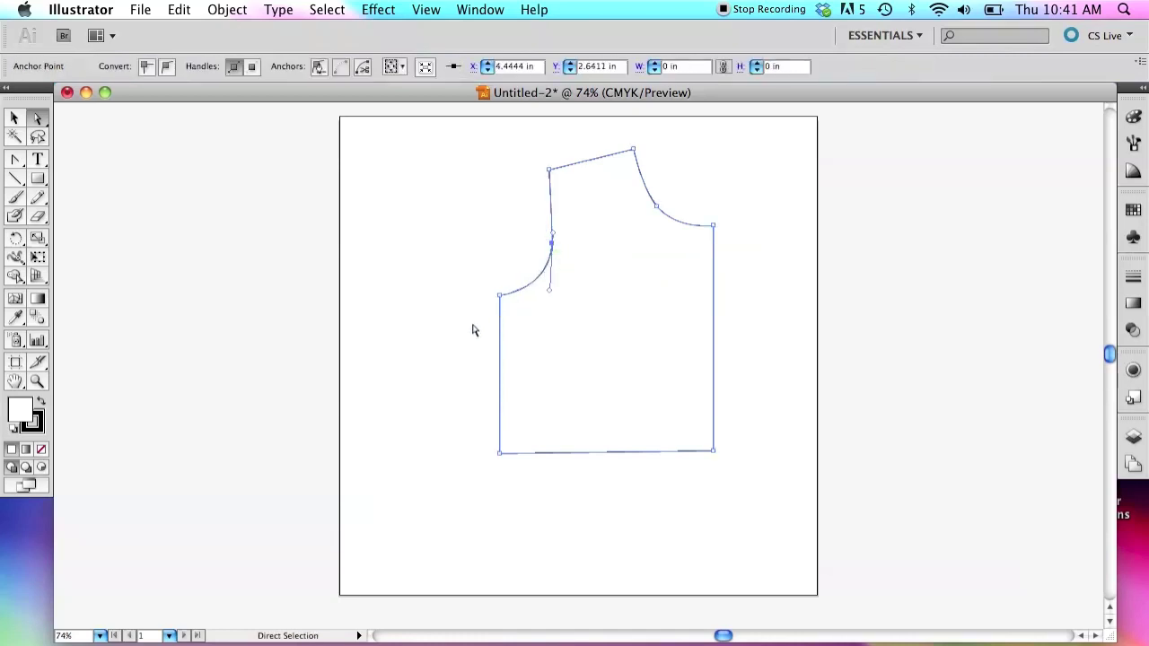
pyautogui.click(492, 500)
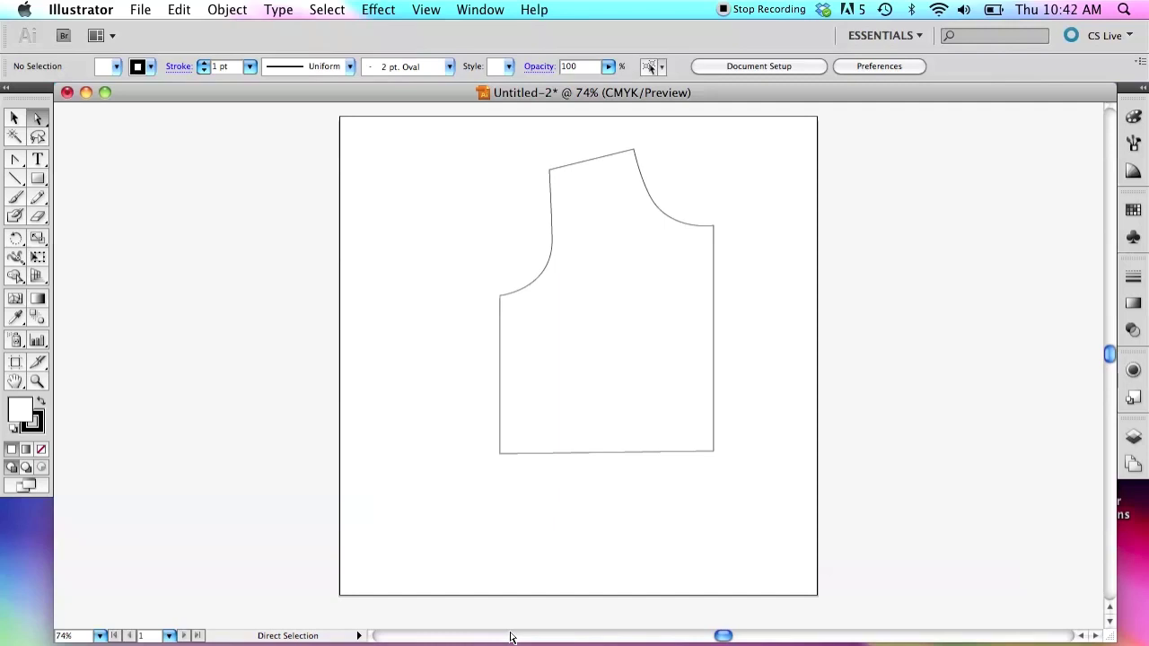
# Step: Type a 'Bodice' label in 36 pt Myriad Pro near the page's top-left
pyautogui.click(39, 159)
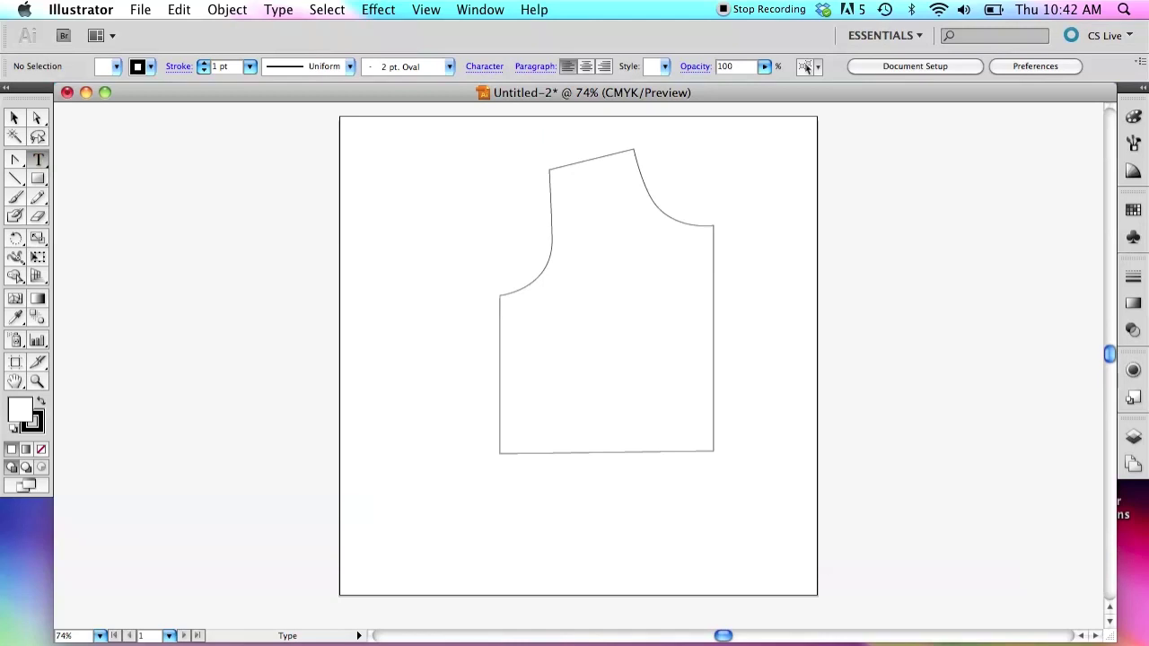
pyautogui.click(380, 198)
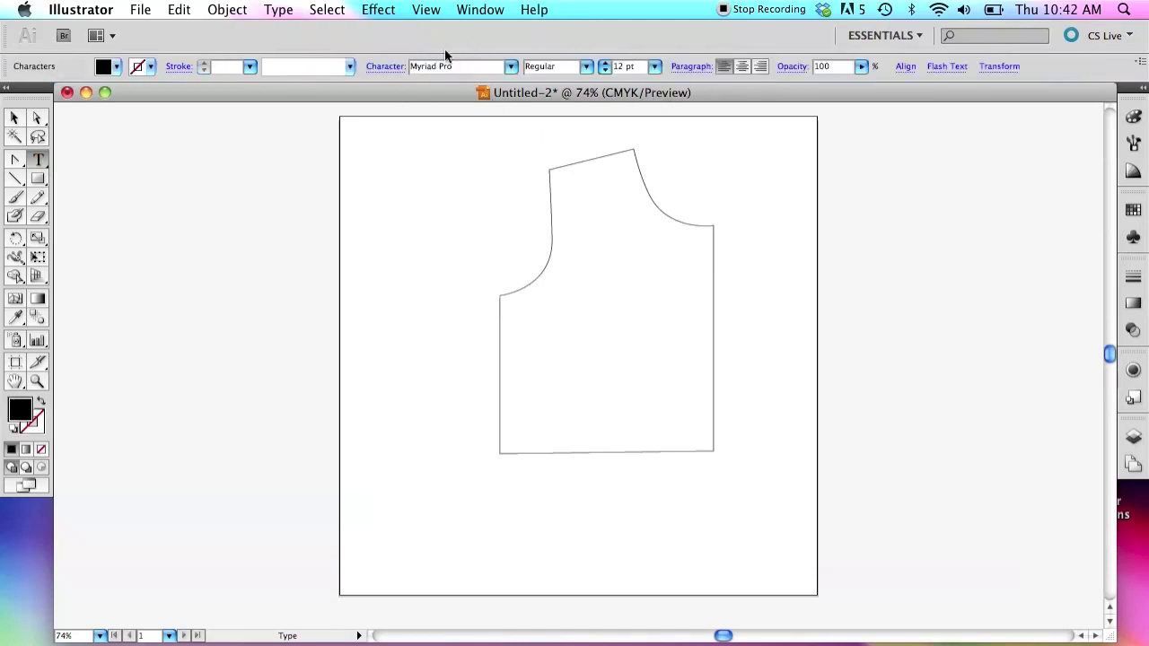
pyautogui.click(510, 67)
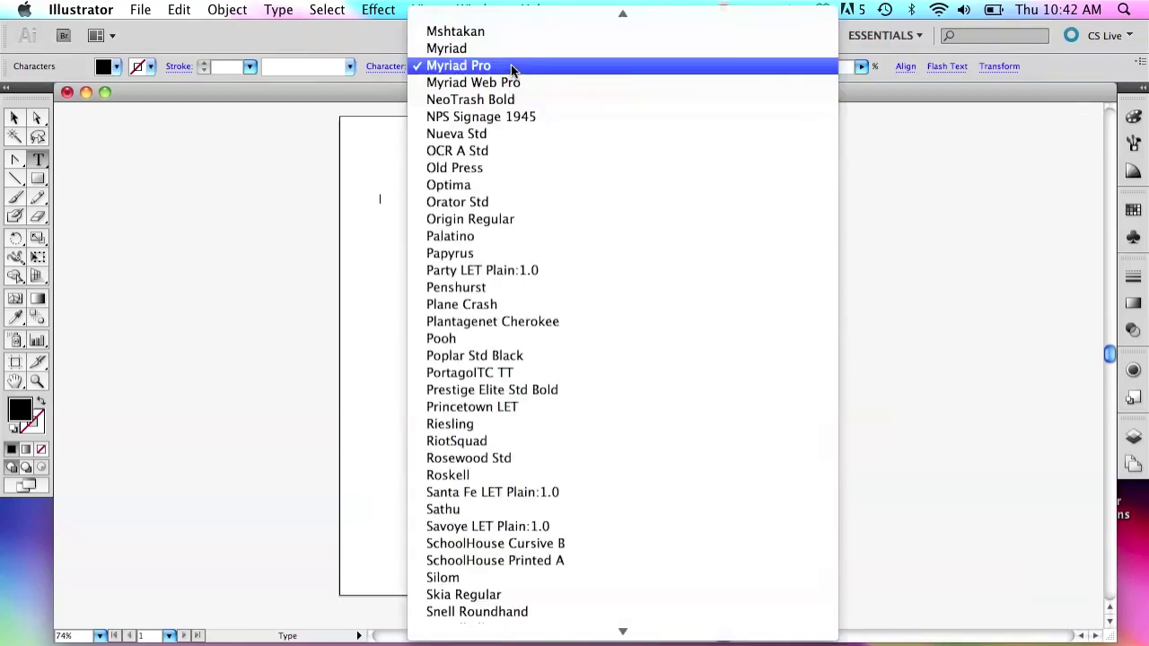
pyautogui.click(549, 65)
pyautogui.click(658, 67)
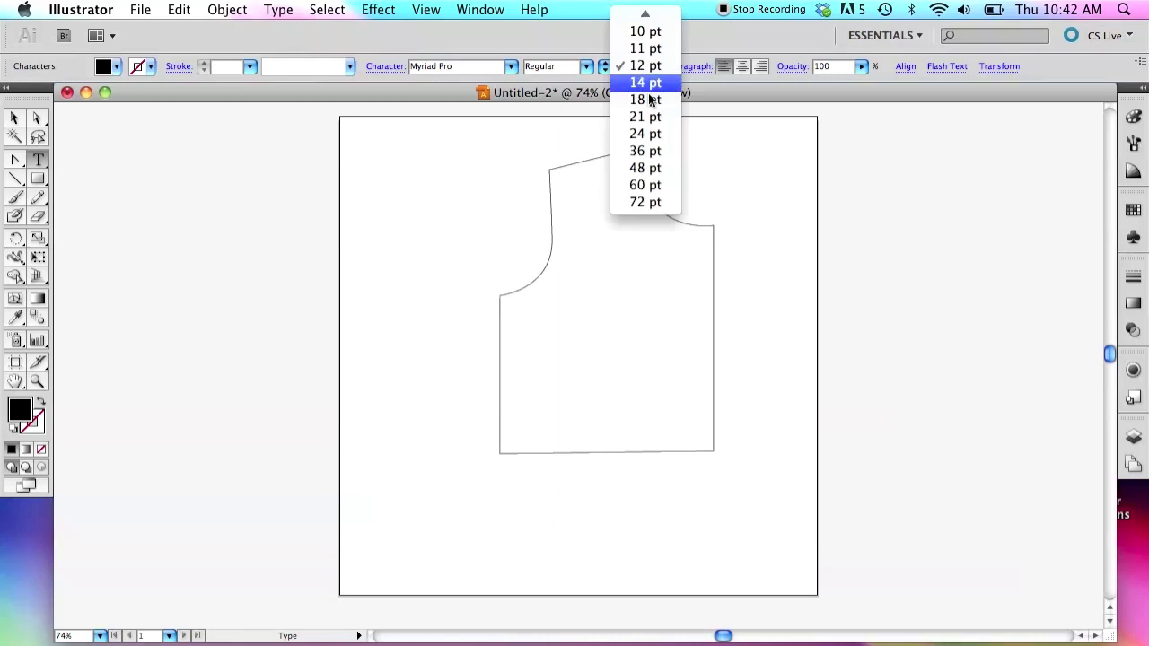
pyautogui.click(641, 153)
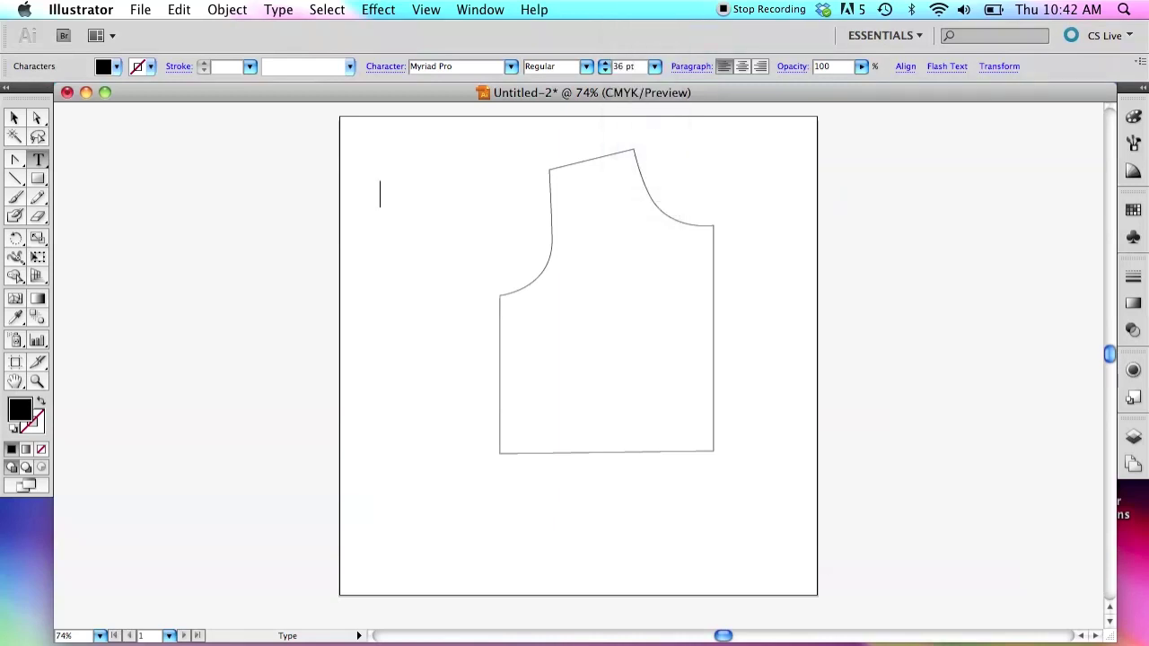
pyautogui.write('Bodice')
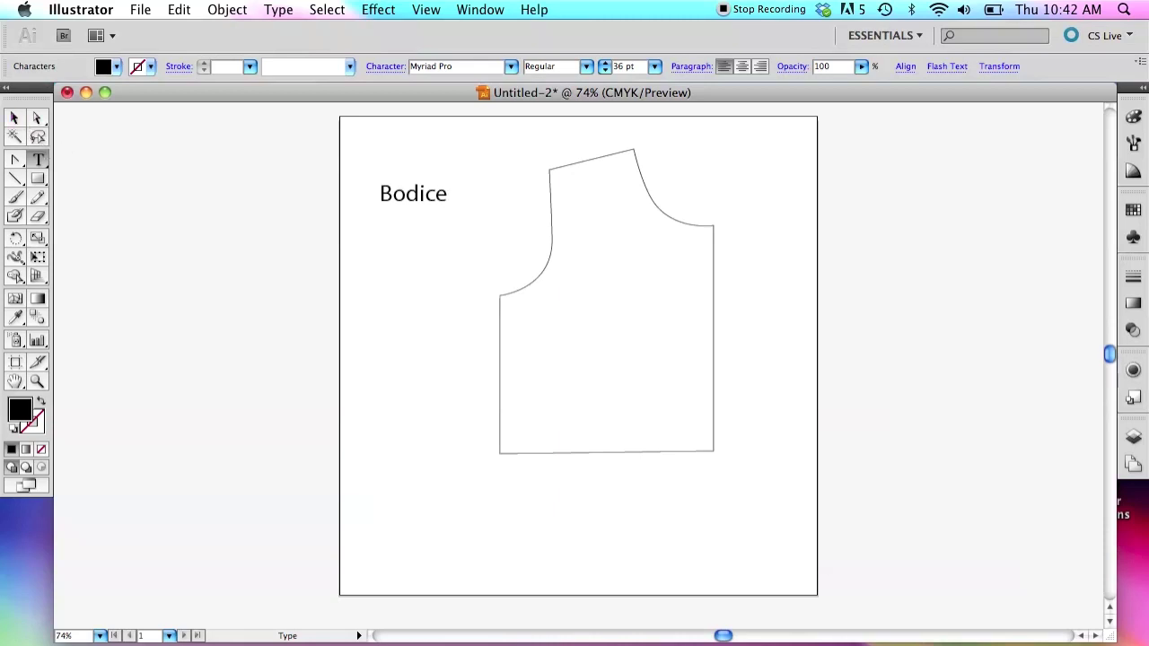
# Step: Move the 'Bodice' label inside the bodice shape
pyautogui.click(16, 120)
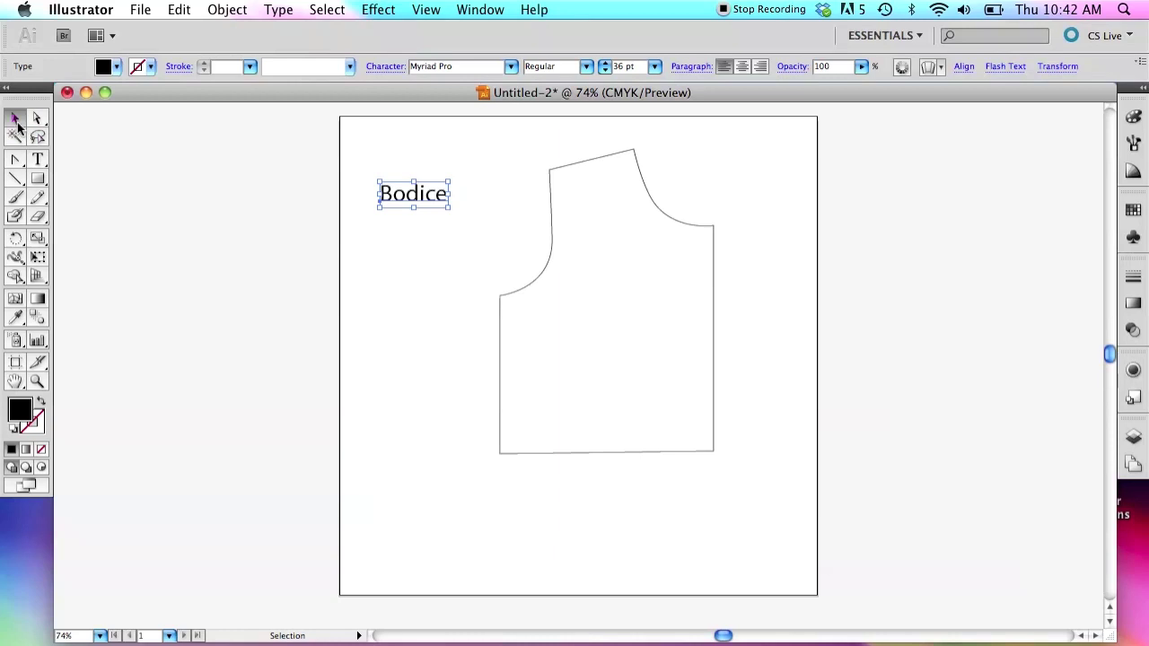
pyautogui.click(389, 257)
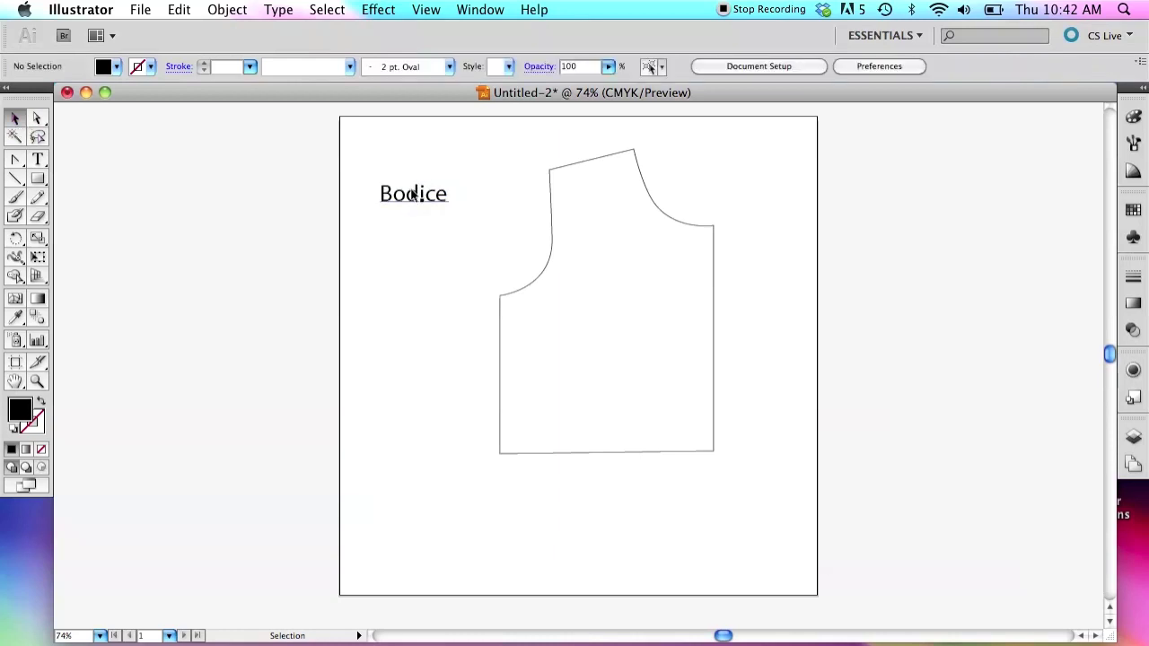
pyautogui.moveTo(420, 193); pyautogui.dragTo(619, 332)
pyautogui.click(531, 566)
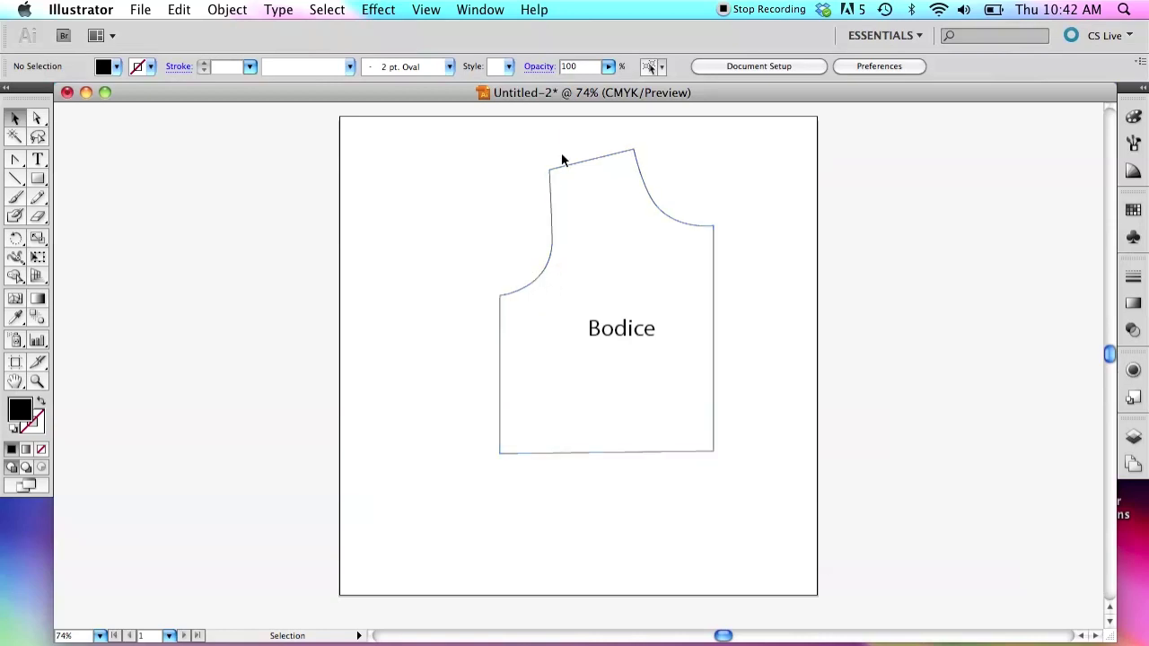
# Step: Change the bodice outline's stroke colour to dark green from the Stroke swatches
pyautogui.click(714, 320)
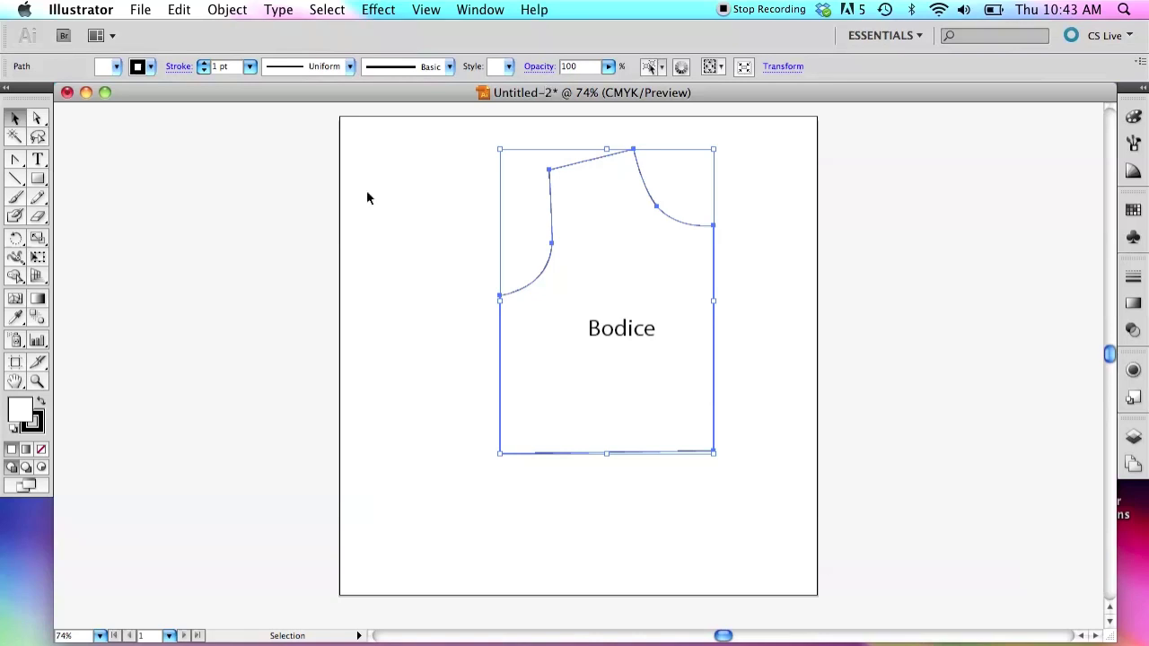
pyautogui.click(151, 68)
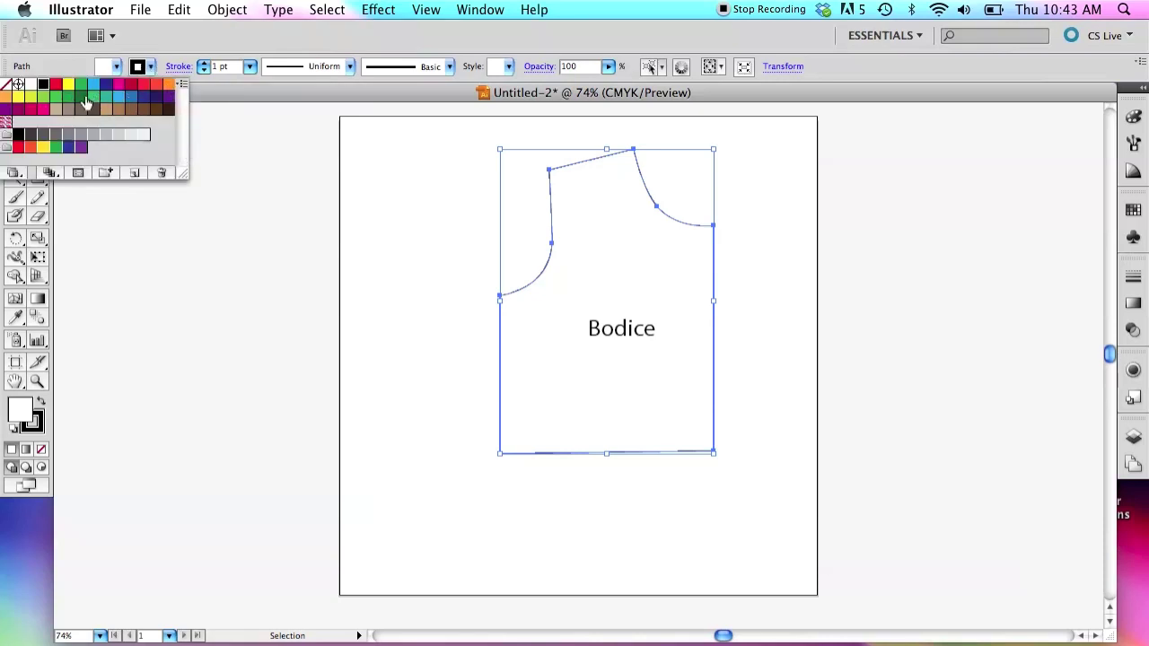
pyautogui.click(80, 99)
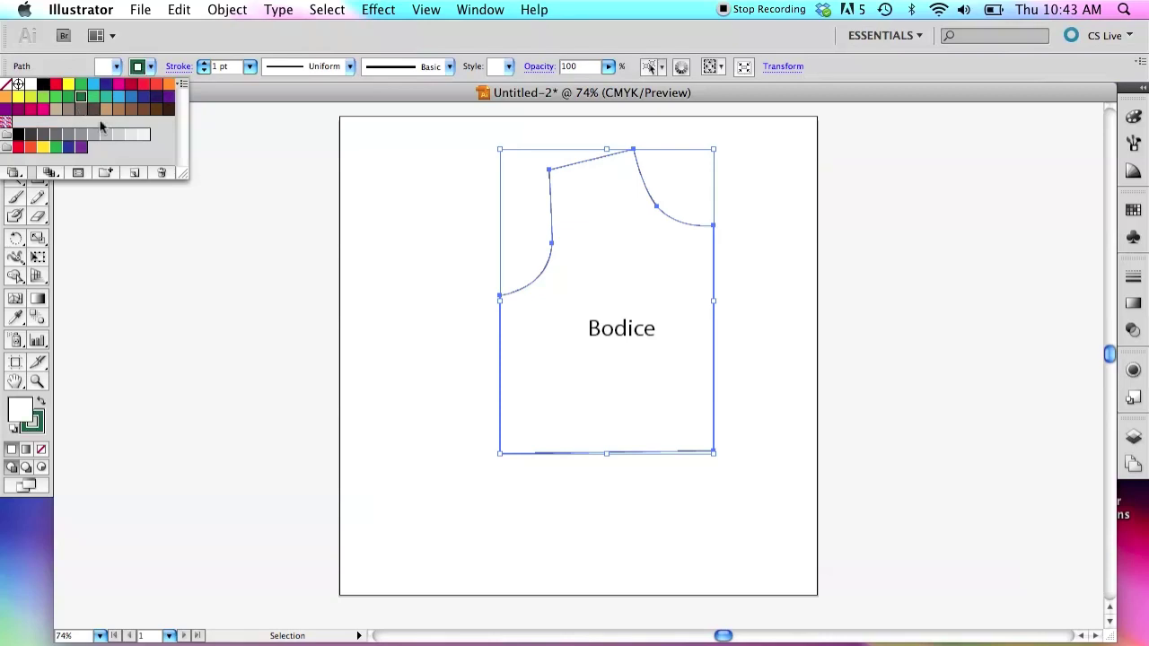
pyautogui.click(395, 204)
pyautogui.click(403, 339)
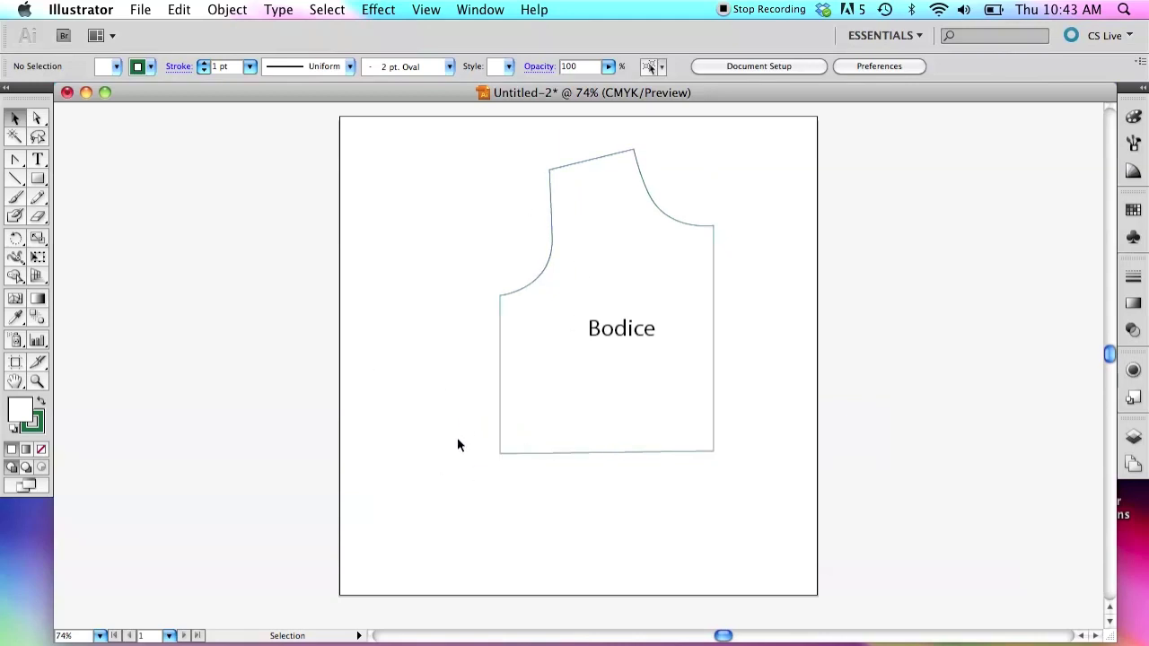
# Step: Set the bodice fill to None, try light blue, then return it to None
pyautogui.click(504, 337)
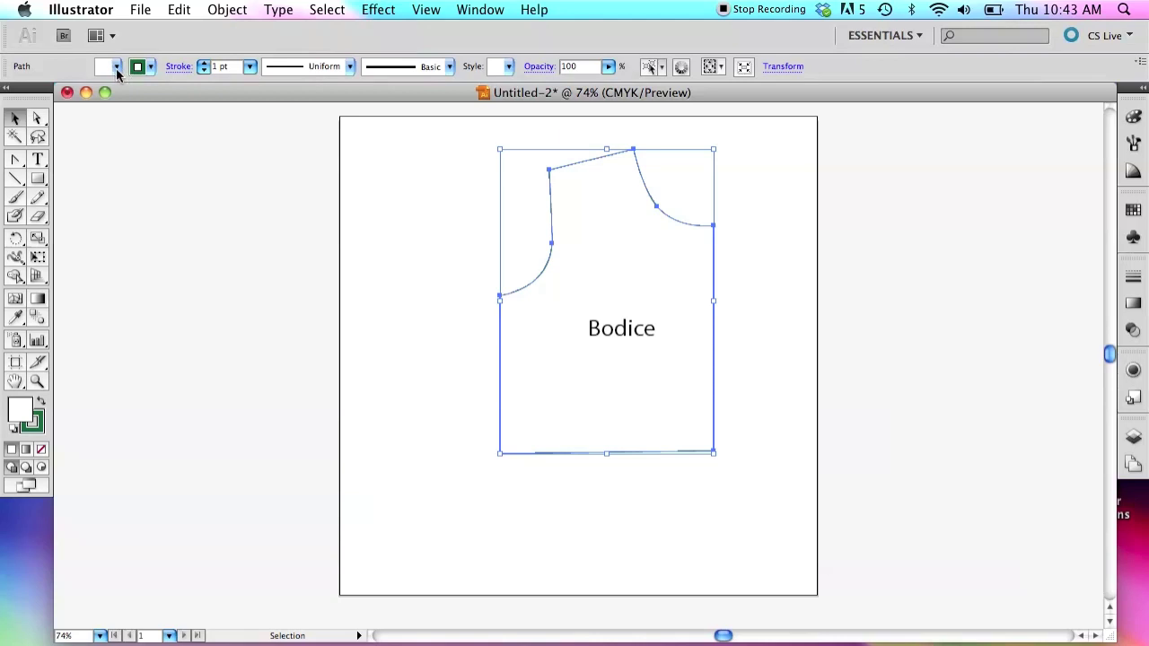
pyautogui.click(117, 68)
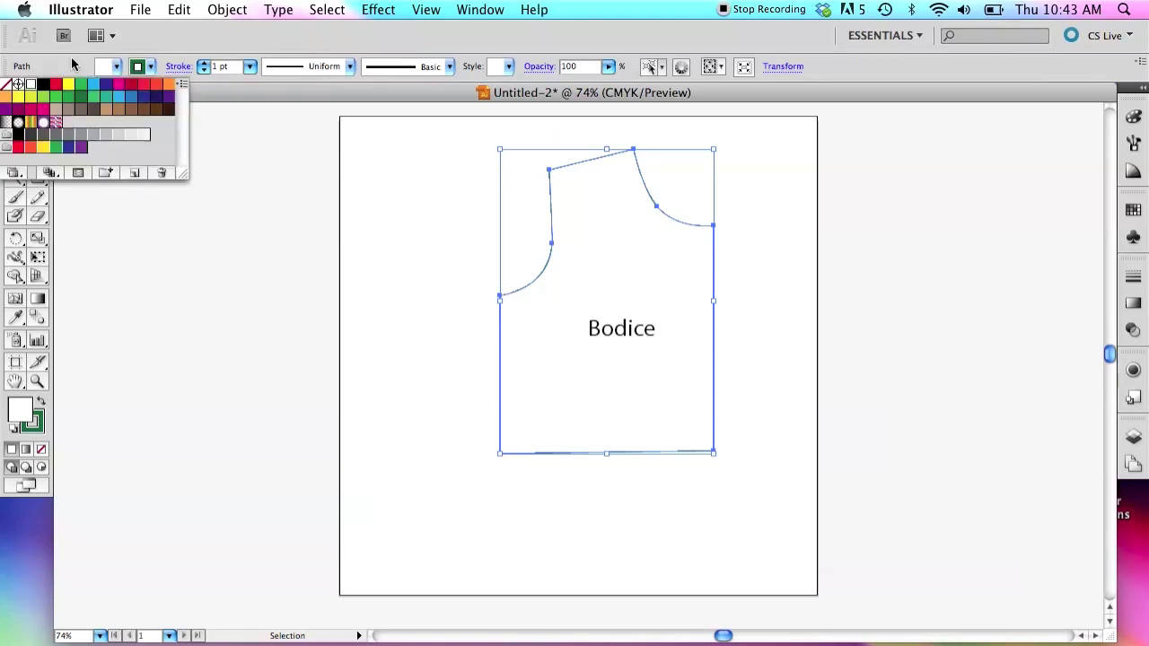
pyautogui.click(6, 85)
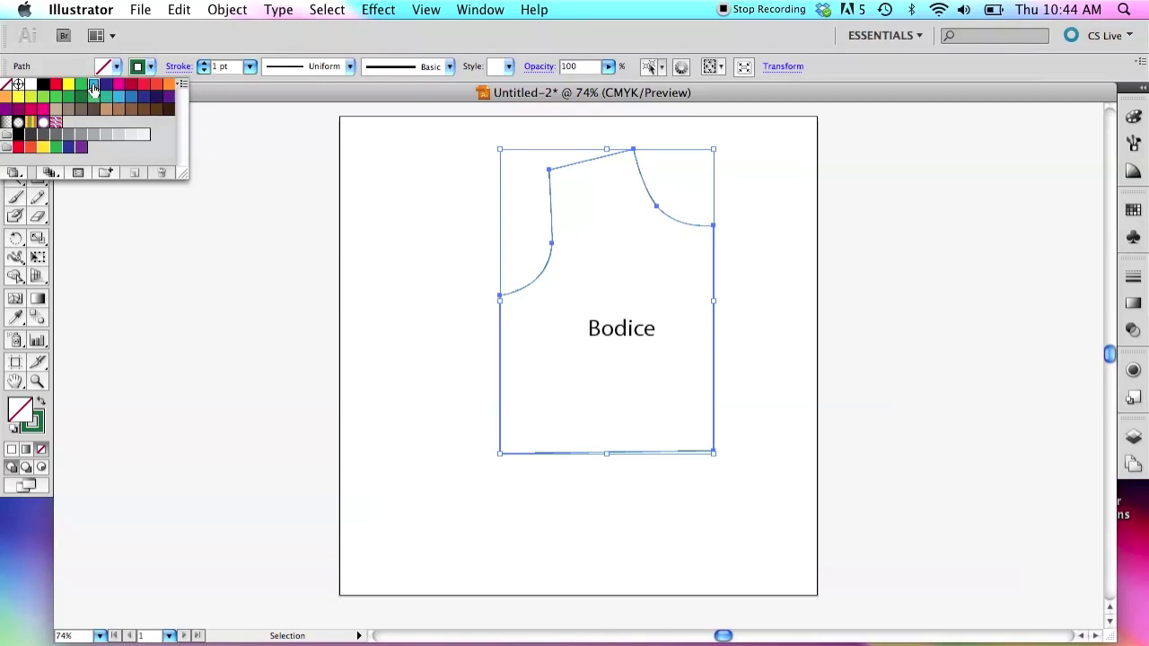
pyautogui.click(93, 85)
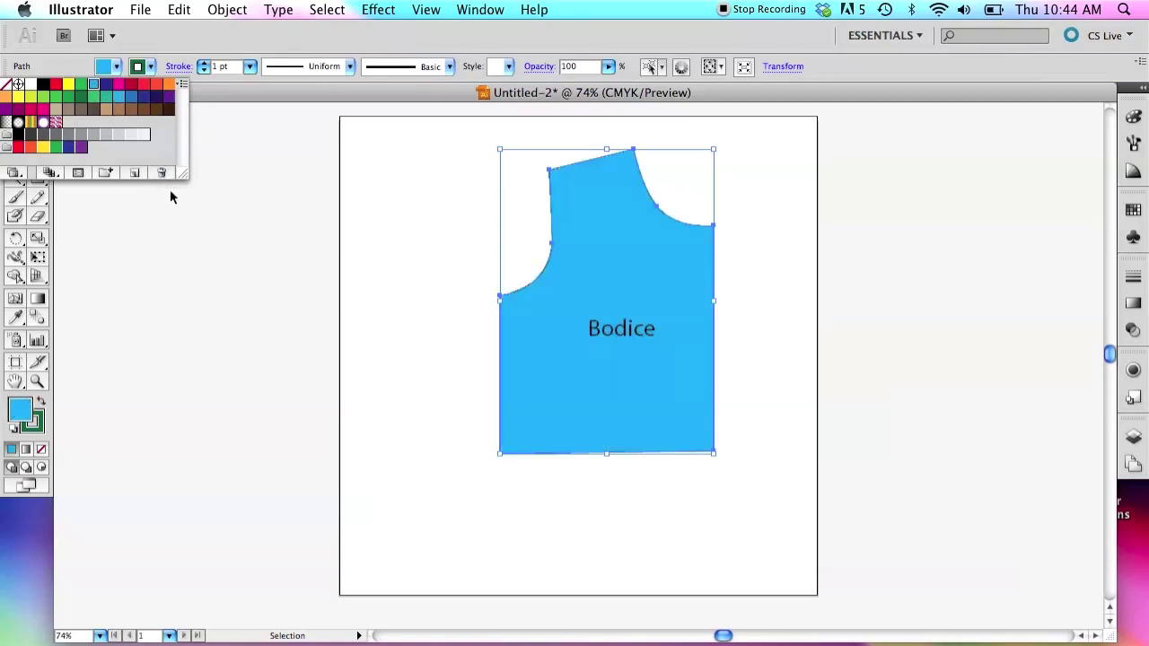
pyautogui.click(6, 84)
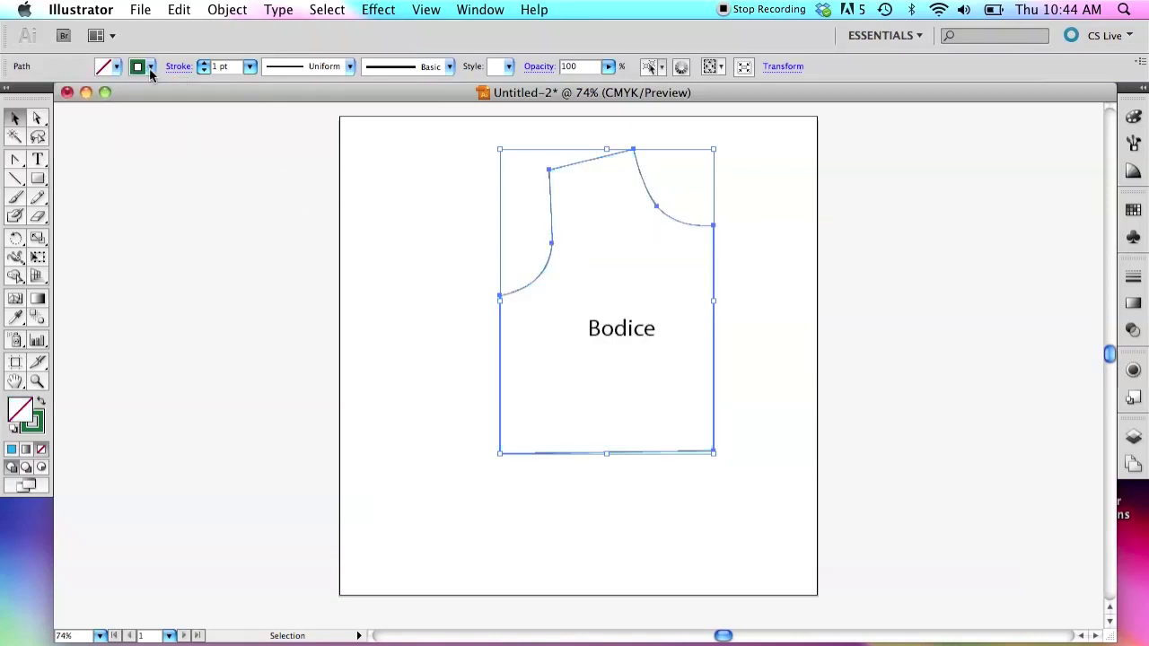
pyautogui.click(149, 68)
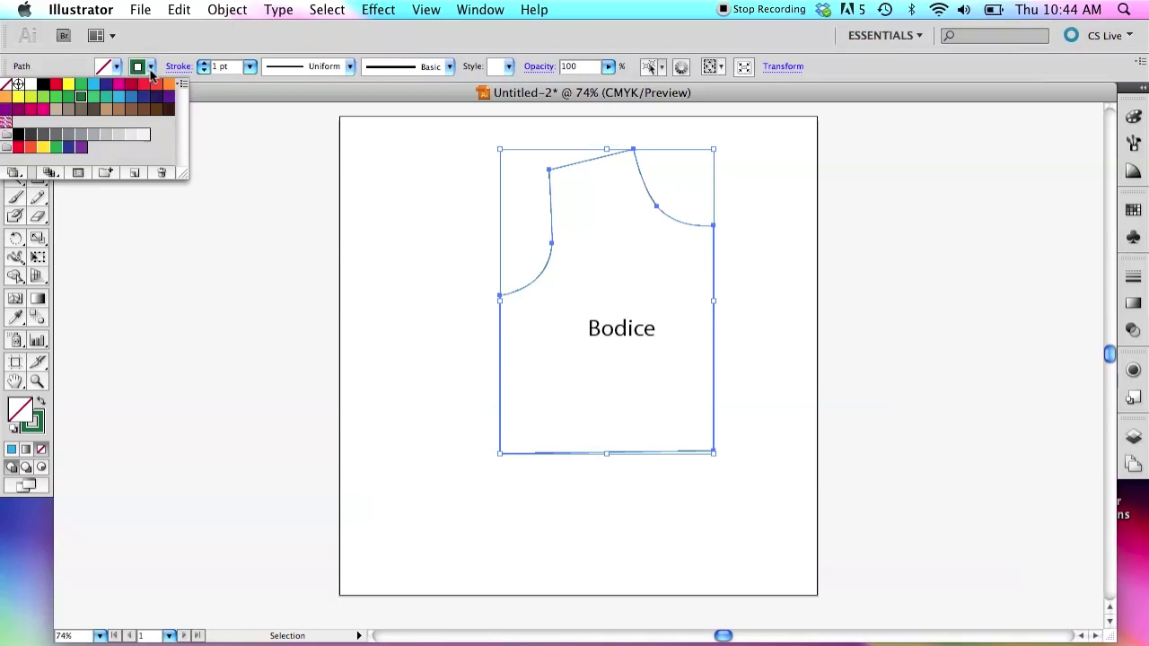
# Step: Make the outline stroke black and set its weight to 1 pt after trying 14 pt
pyautogui.click(43, 85)
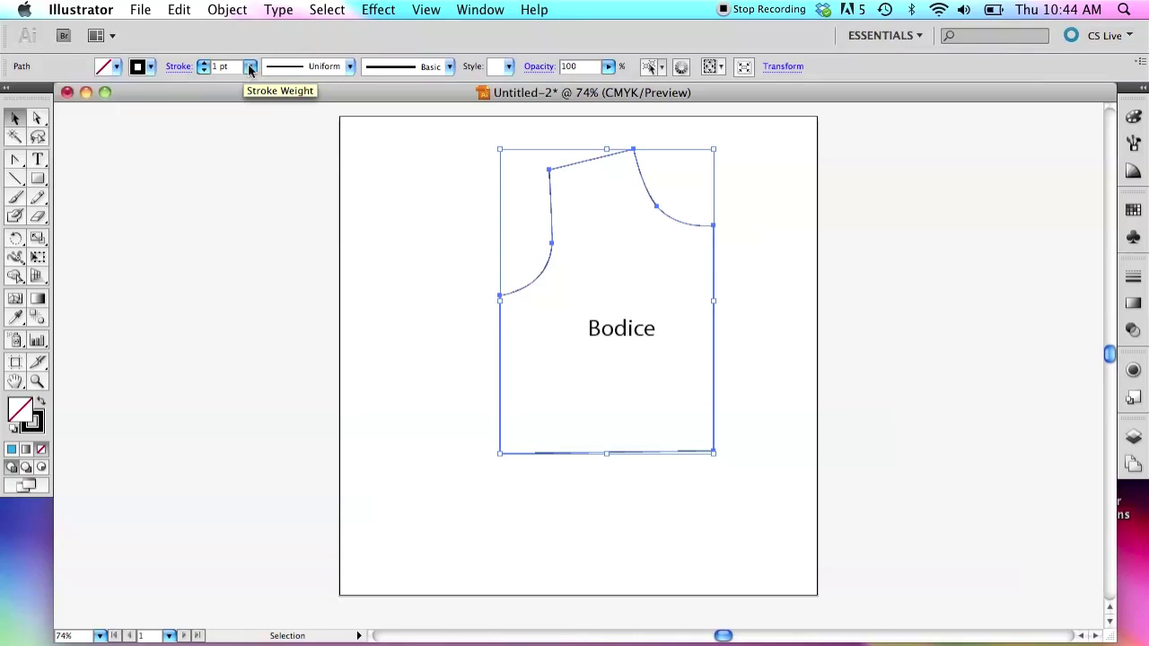
pyautogui.click(250, 70)
pyautogui.press('Escape')
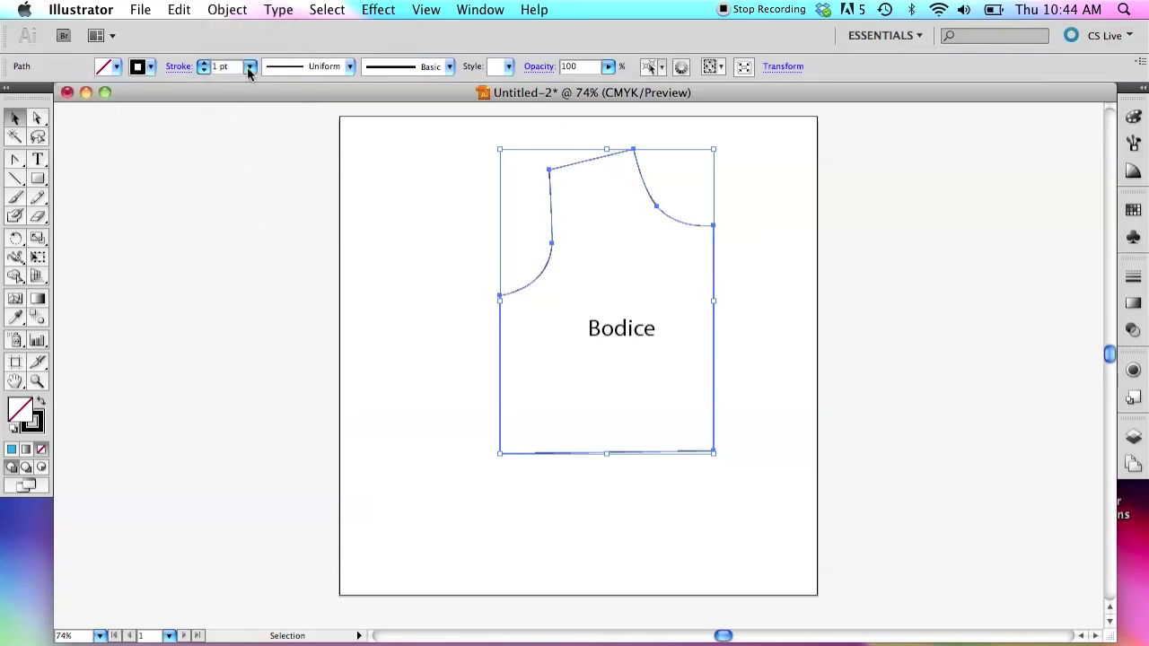
pyautogui.click(250, 66)
pyautogui.click(253, 255)
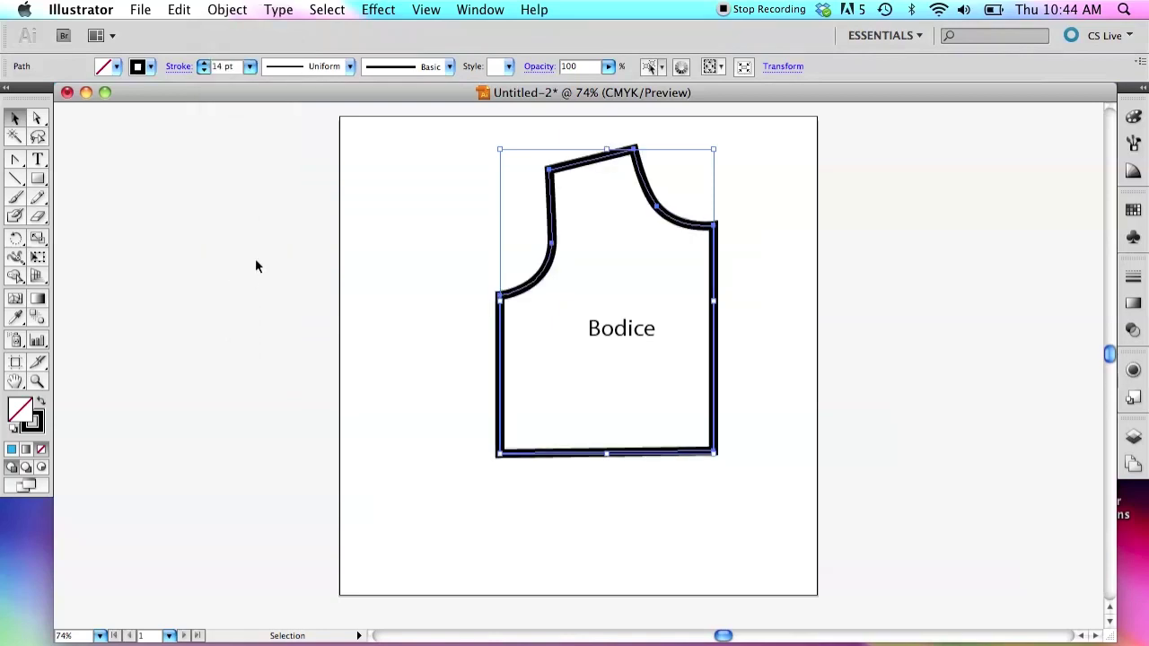
pyautogui.click(251, 66)
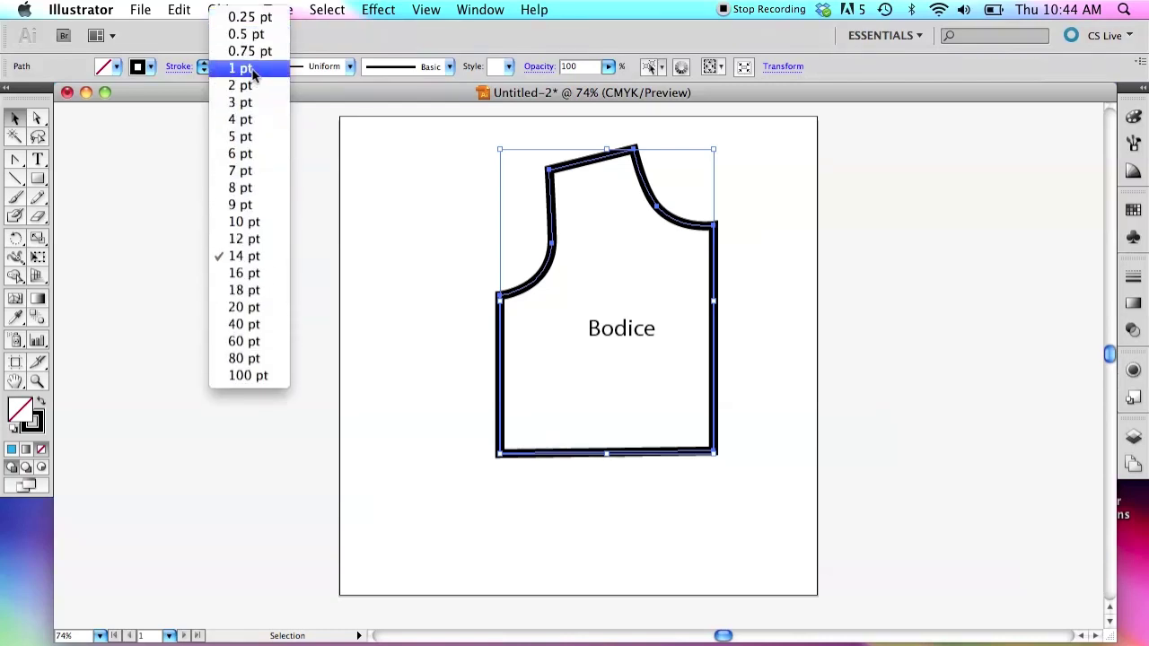
pyautogui.click(248, 68)
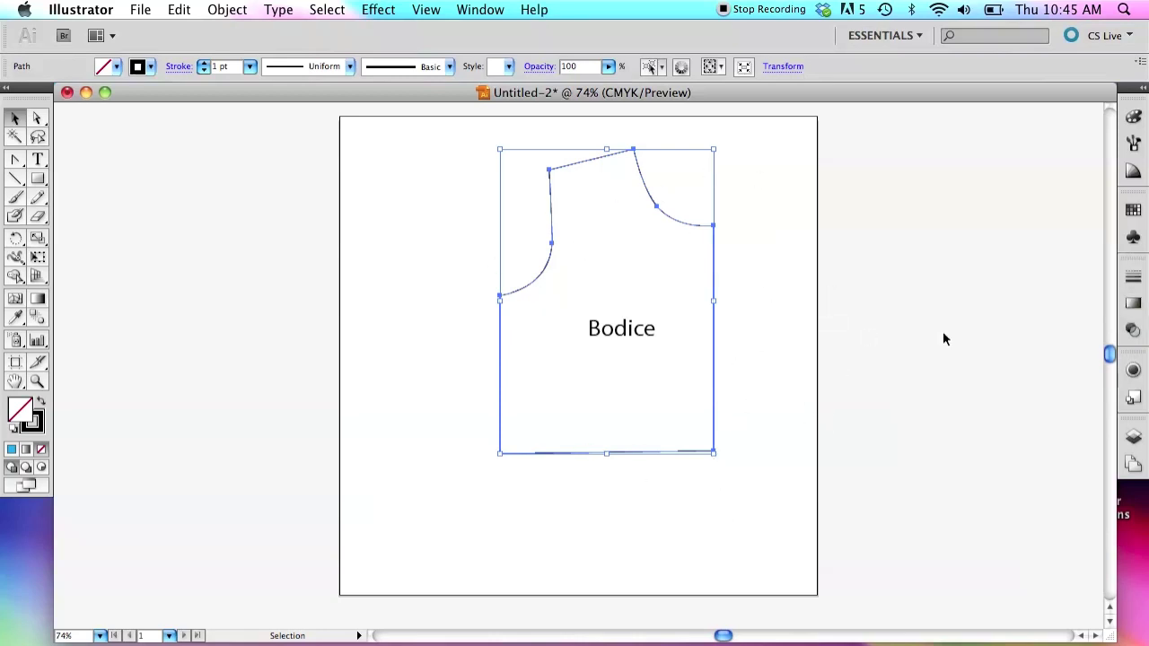
# Step: Enable Dashed Line in the Stroke panel and enter a 12 pt dash, clearing the gap
pyautogui.click(1134, 281)
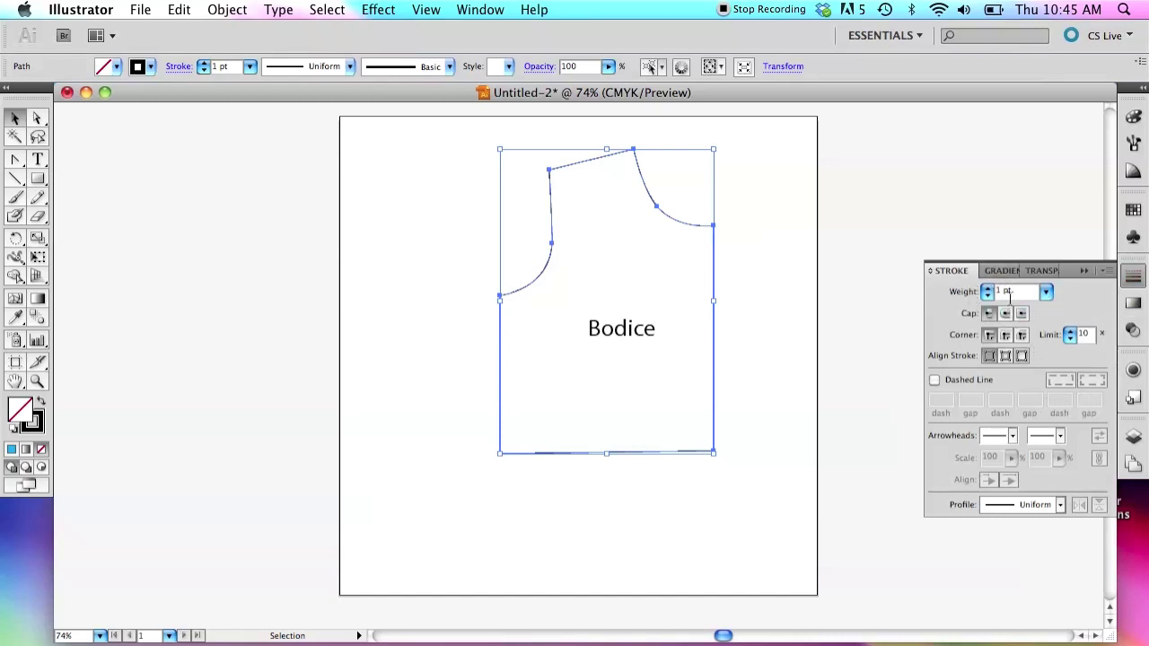
pyautogui.click(934, 379)
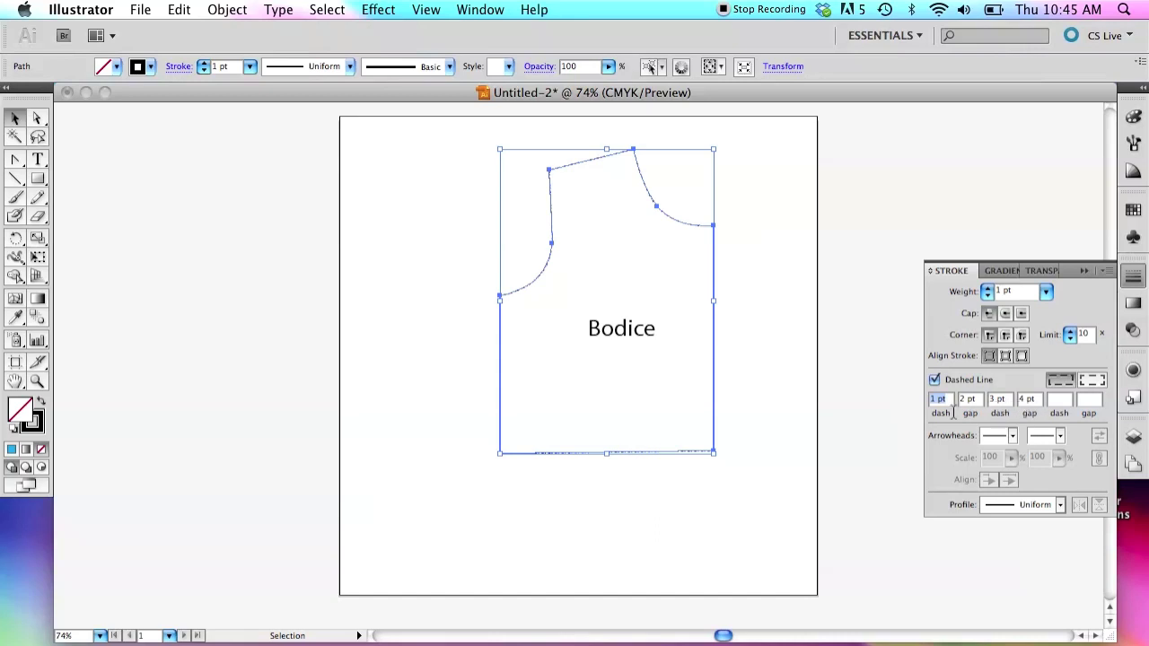
pyautogui.click(745, 394)
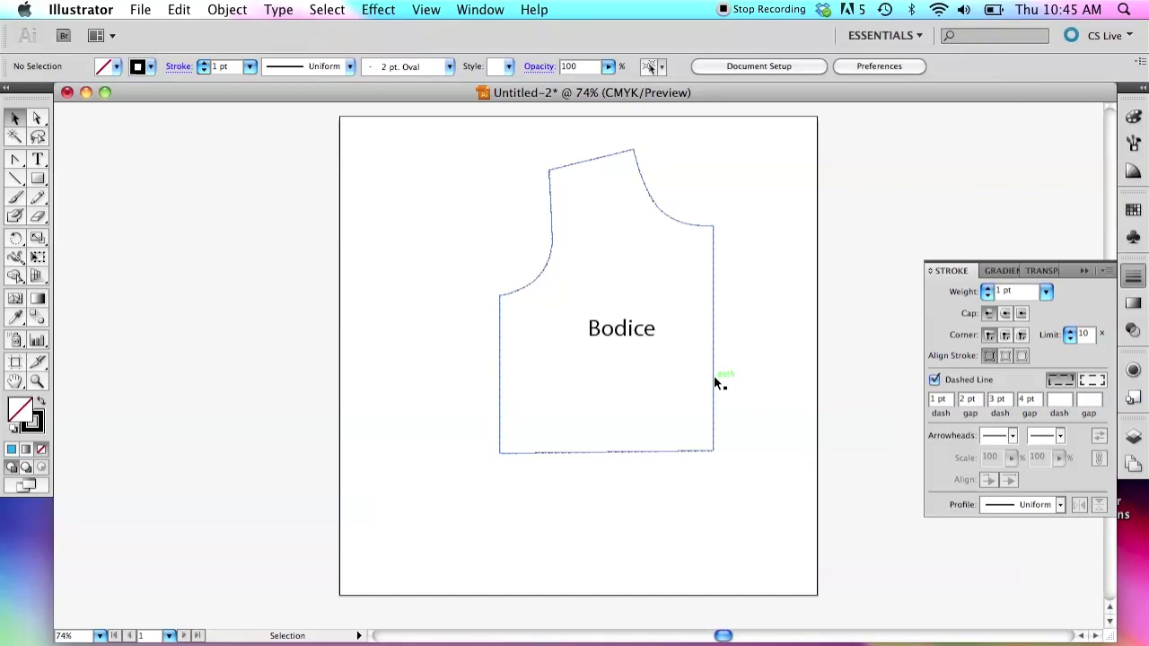
pyautogui.press('super+equal')
pyautogui.press('super+equal')
pyautogui.press('super+equal')
pyautogui.press('super+equal')
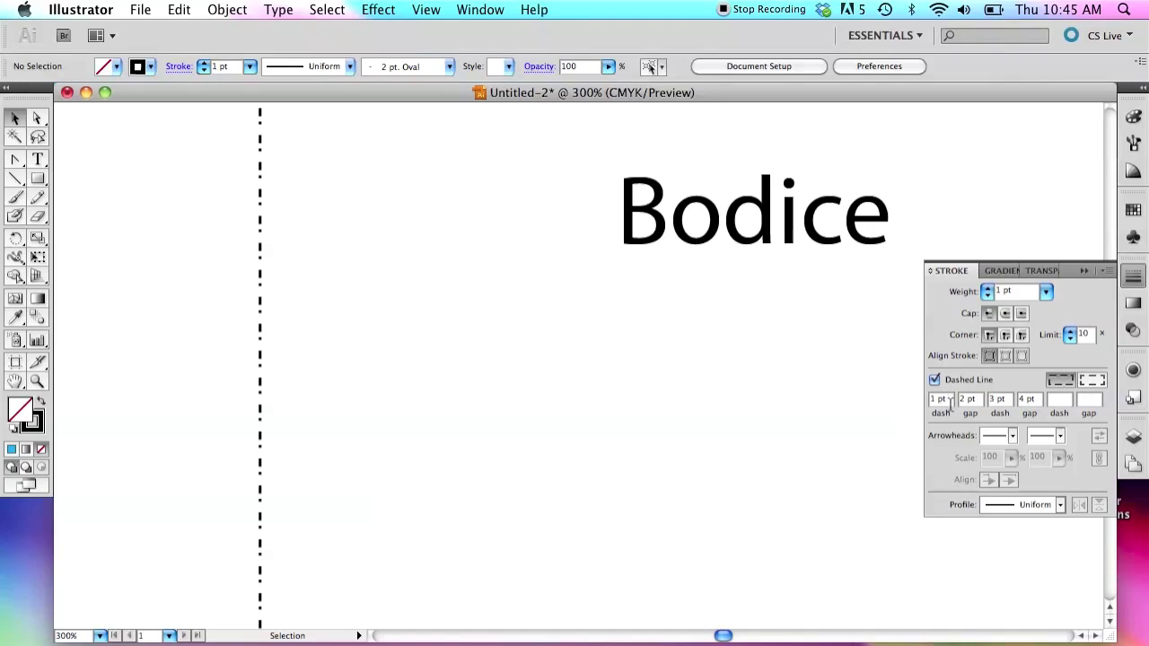
pyautogui.click(938, 398)
pyautogui.write('12')
pyautogui.press('Tab')
pyautogui.write('1')
pyautogui.press('BackSpace')
pyautogui.press('Tab')
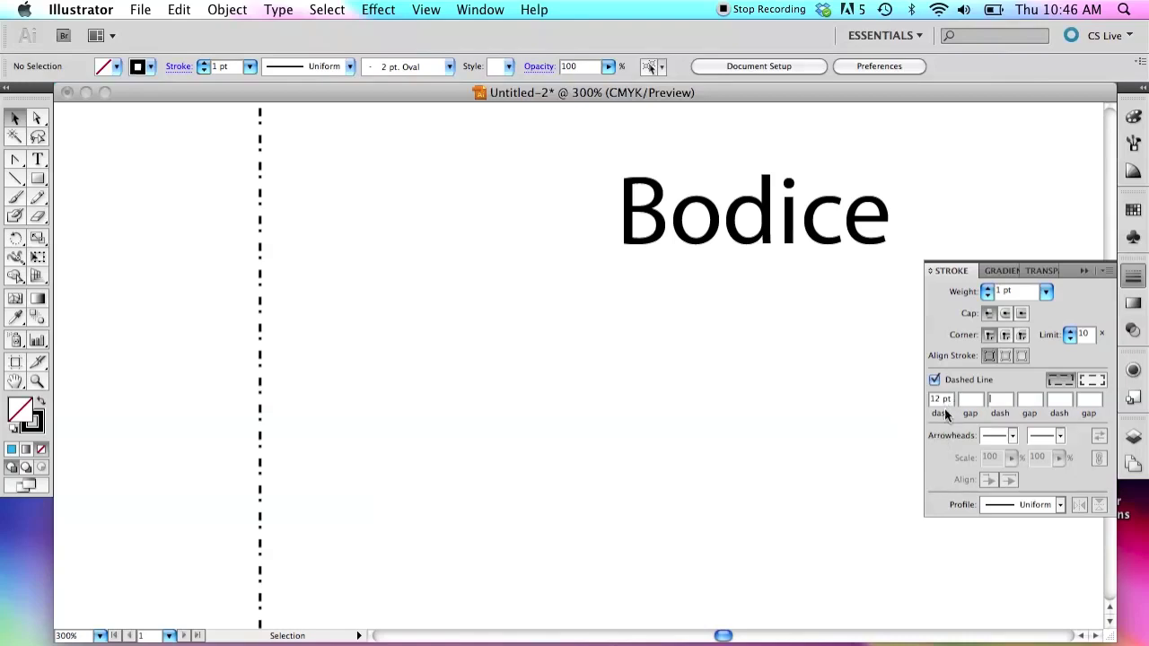
# Step: Reselect the bodice outline and apply the 12 pt dash with an empty gap field
pyautogui.click(14, 117)
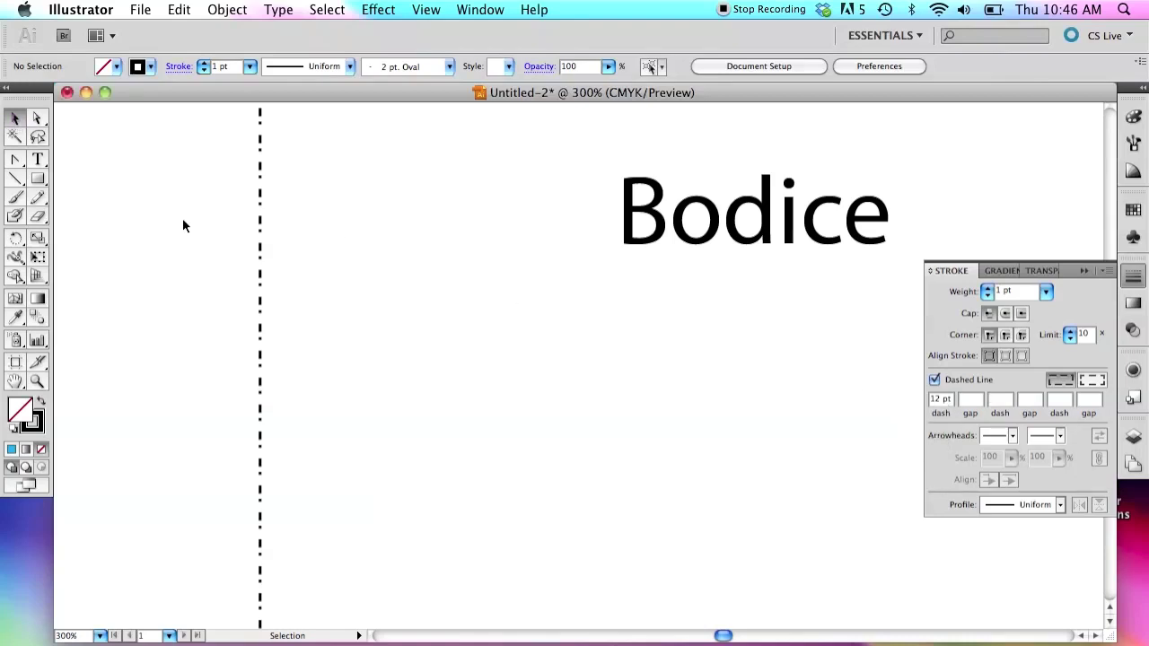
pyautogui.click(261, 279)
pyautogui.click(938, 399)
pyautogui.write('12')
pyautogui.press('Tab')
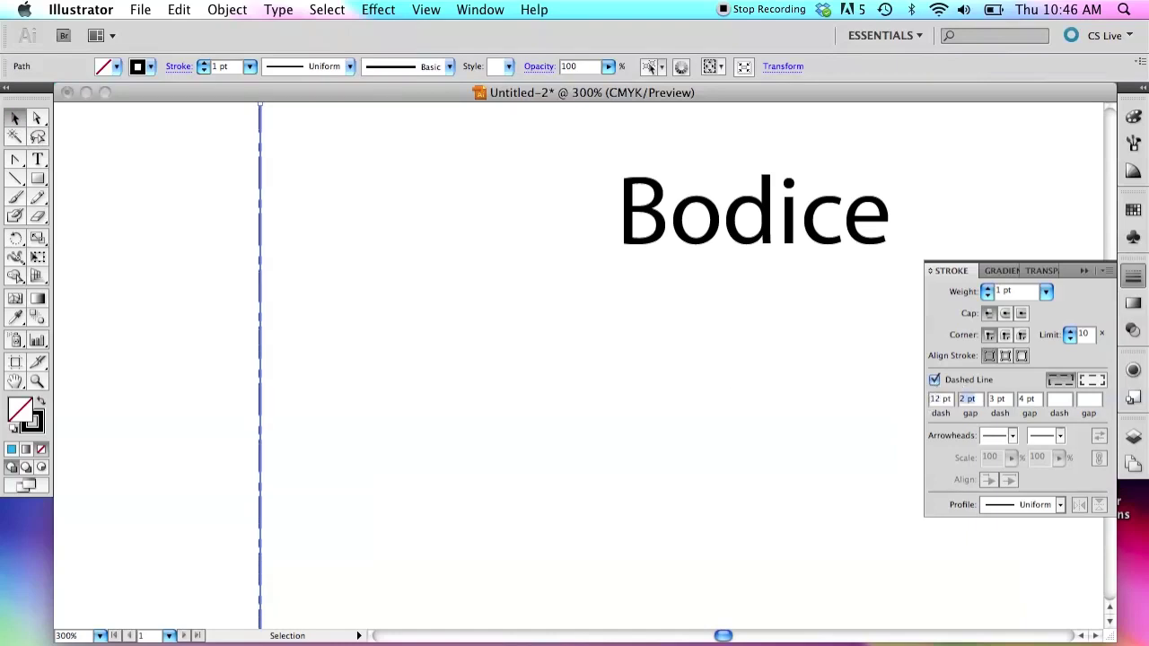
pyautogui.write('1')
pyautogui.press('BackSpace')
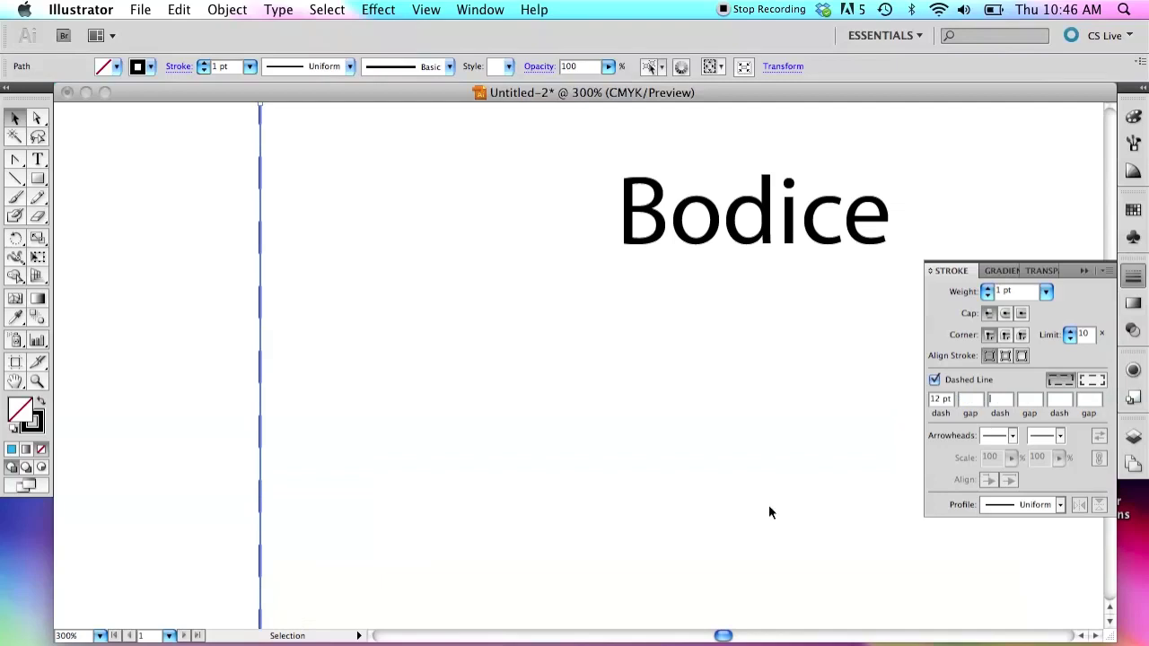
pyautogui.click(770, 507)
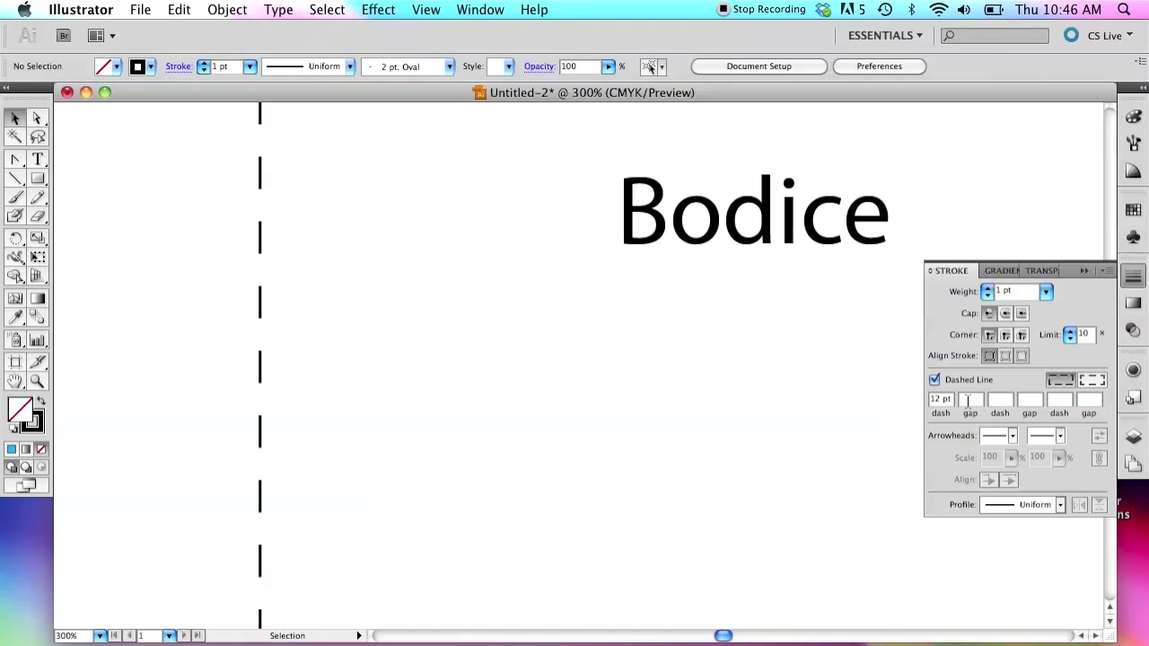
# Step: Apply 'Align dashes to corners and path ends' to the dashed bodice outline
pyautogui.scroll(10, 787, 411)
pyautogui.scroll(-3, 786, 411)
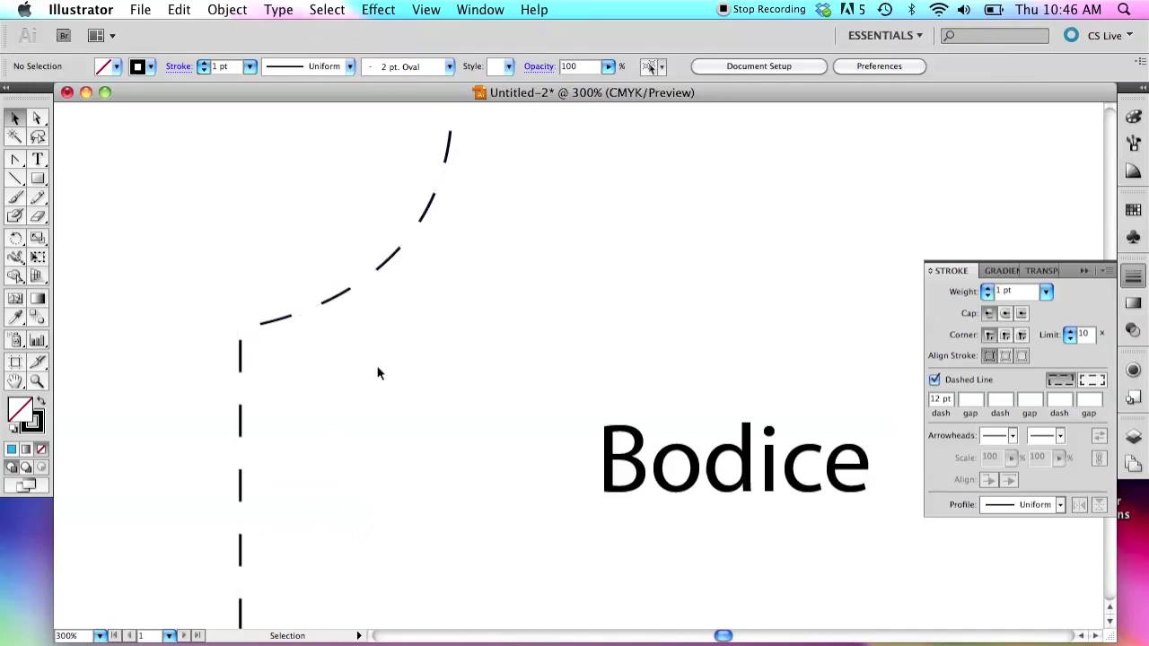
pyautogui.click(1095, 381)
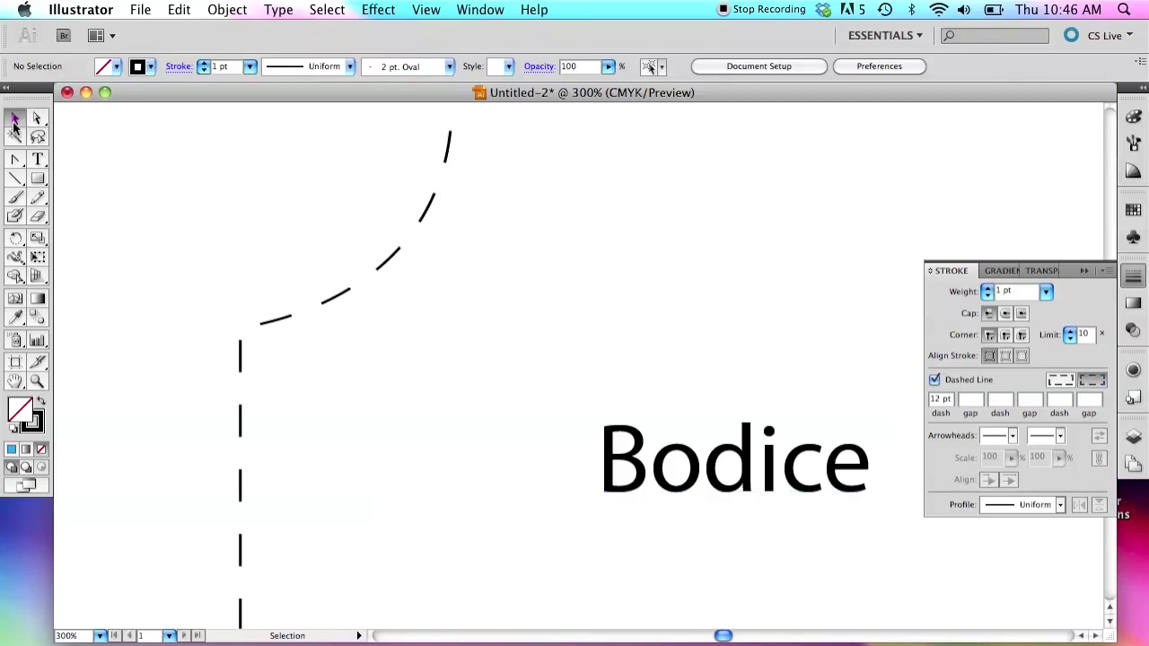
pyautogui.click(301, 313)
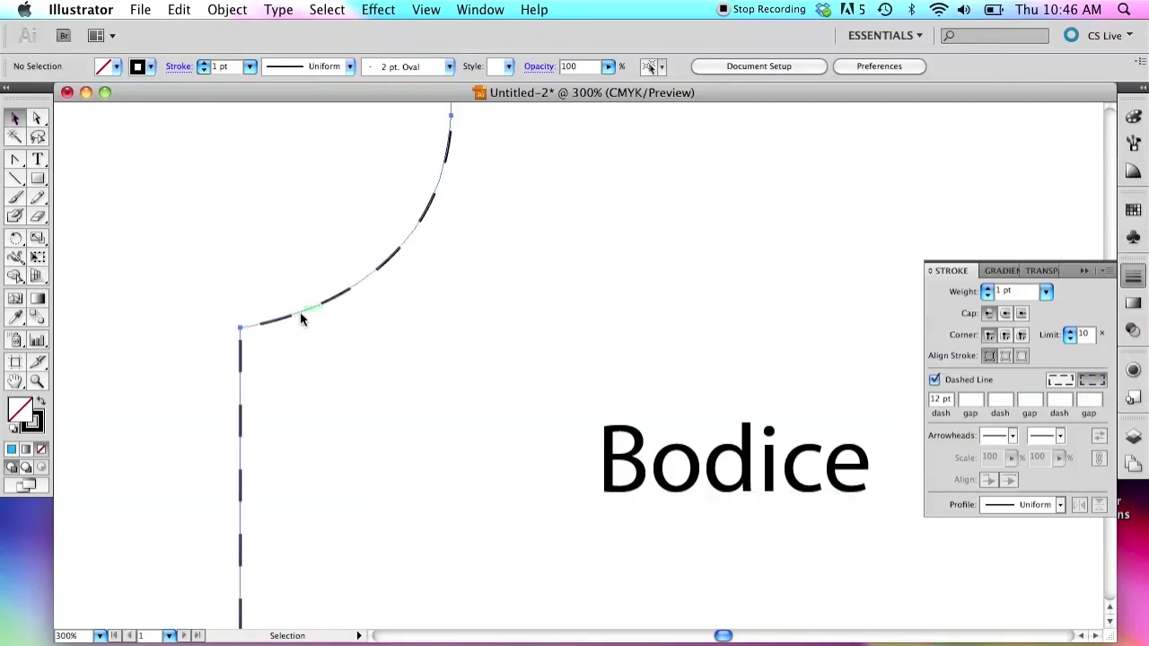
pyautogui.click(1093, 381)
pyautogui.click(281, 419)
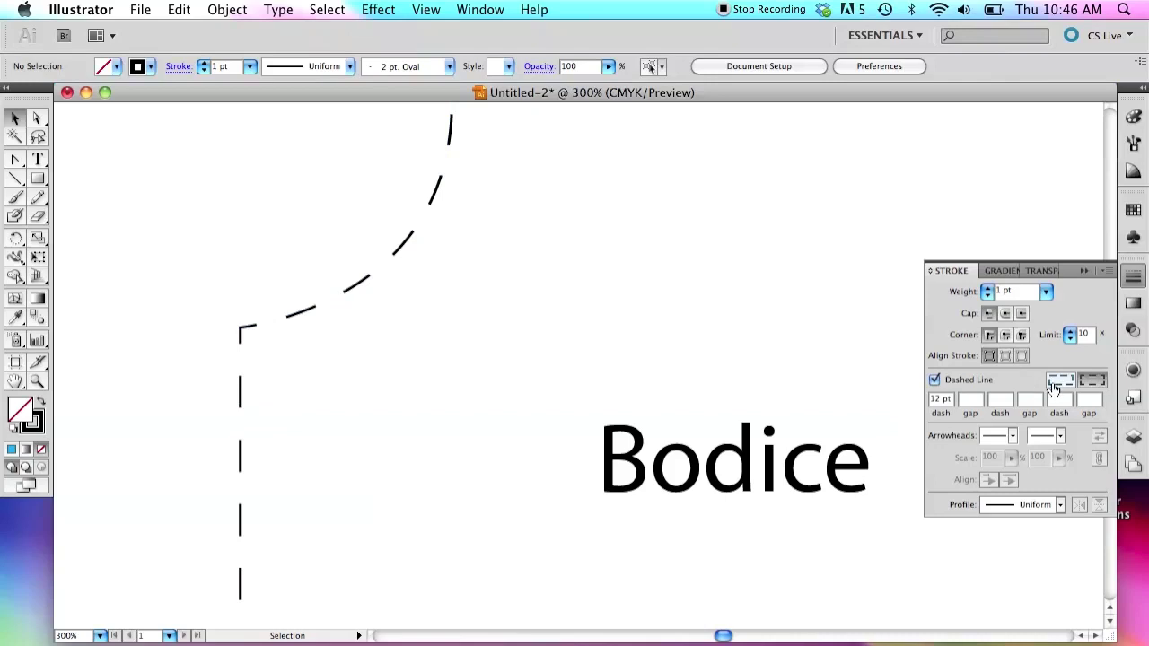
# Step: Compare the other dash alignment option, then settle on aligning dashes to corners
pyautogui.click(303, 311)
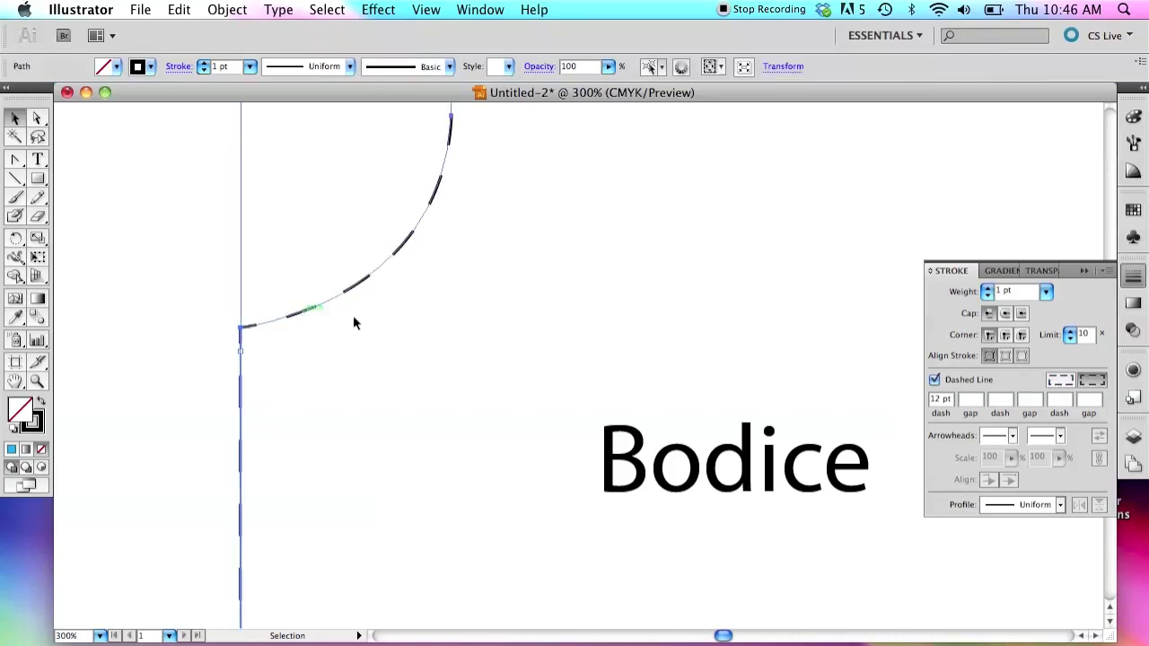
pyautogui.click(1060, 380)
pyautogui.click(415, 518)
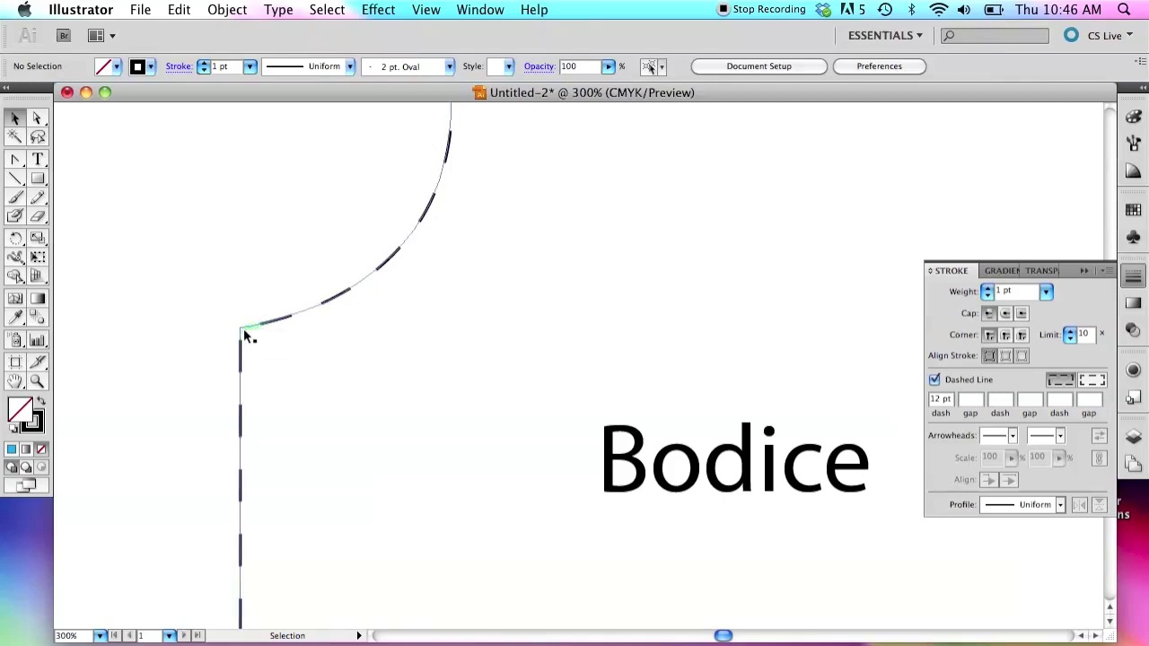
pyautogui.click(303, 314)
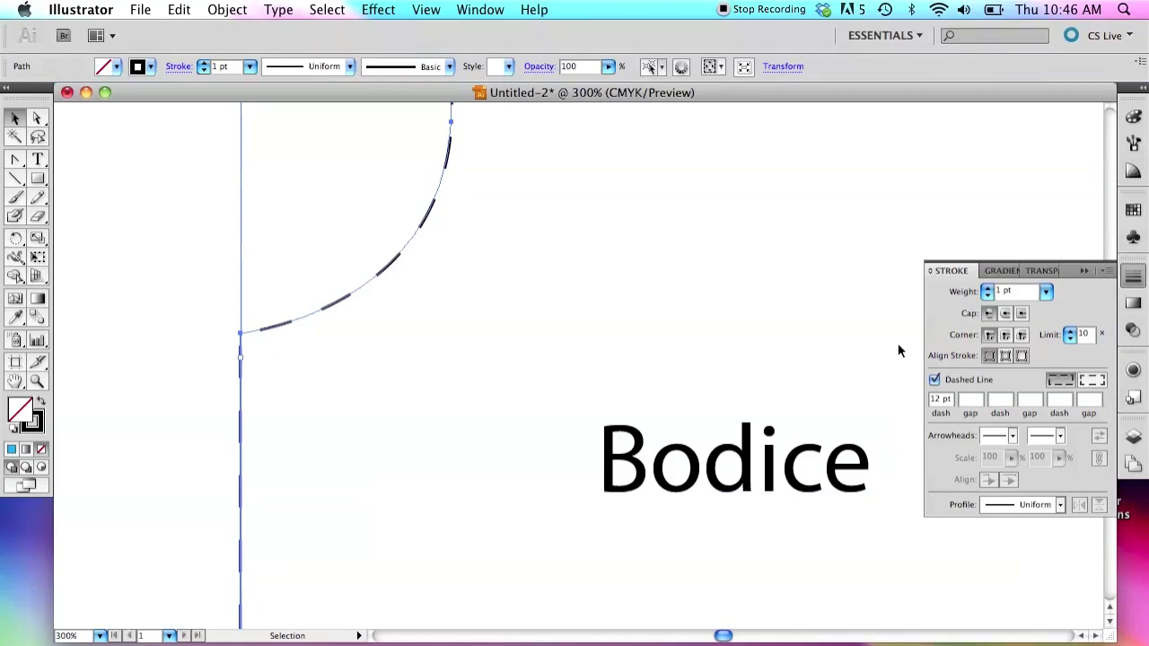
pyautogui.click(1091, 380)
pyautogui.click(451, 413)
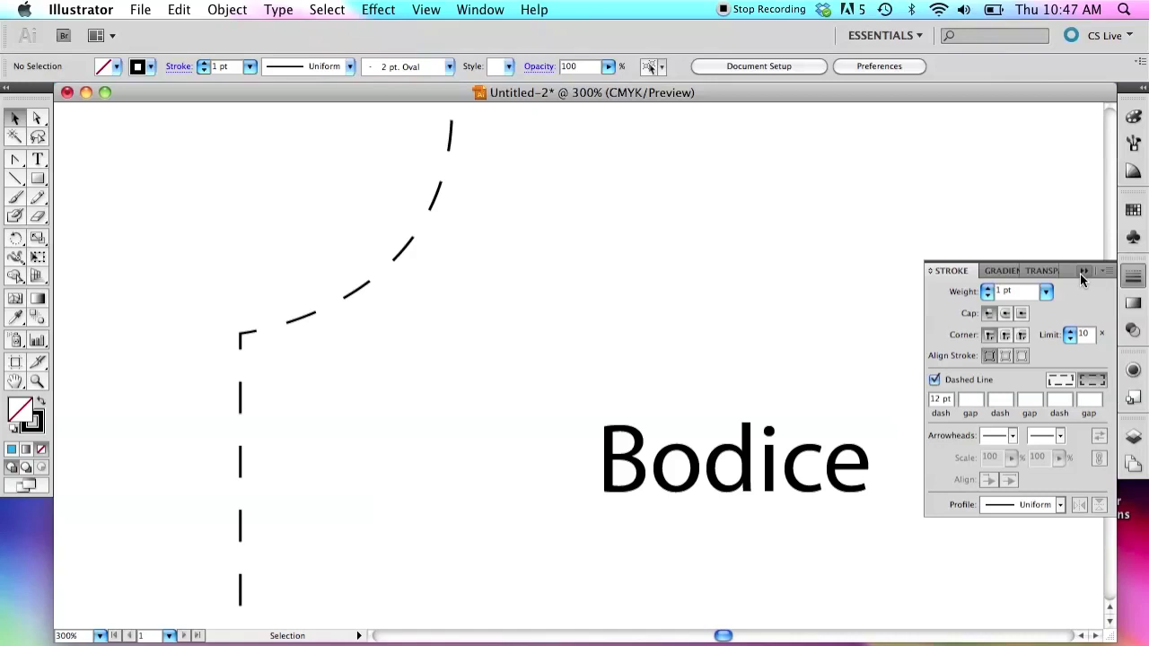
# Step: Zoom in on a dashed corner, back out to the whole bodice, and collapse the Stroke panel
pyautogui.press('super+minus')
pyautogui.press('super+minus')
pyautogui.press('super+minus')
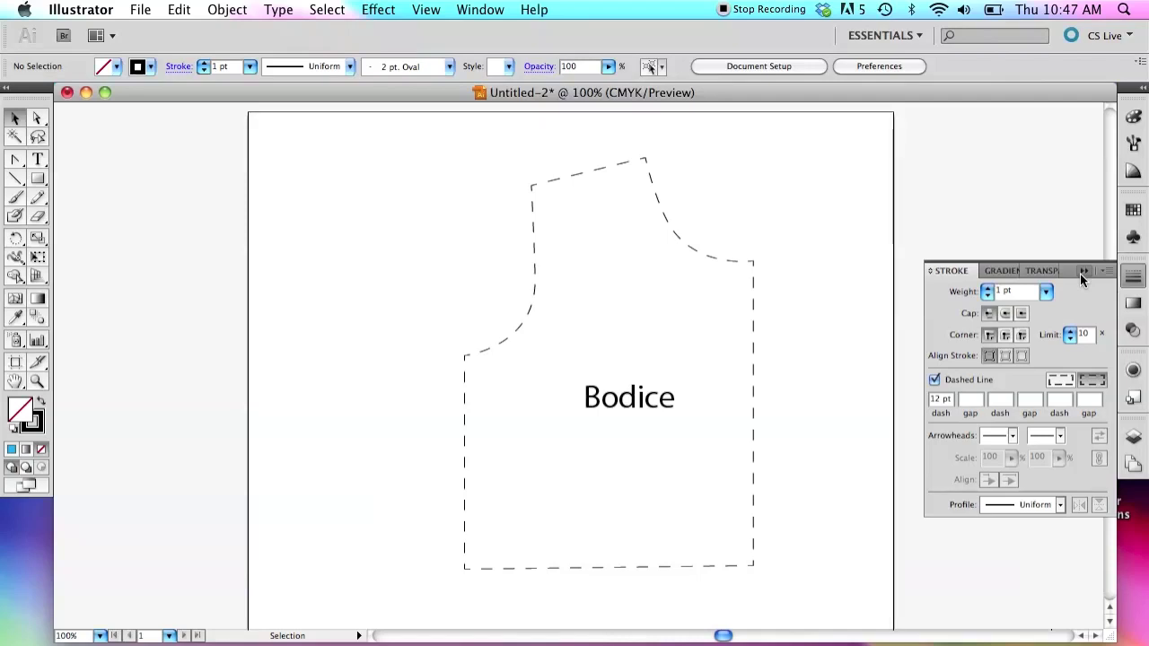
pyautogui.press('super+equal')
pyautogui.press('super+equal')
pyautogui.press('super+equal')
pyautogui.press('super+equal')
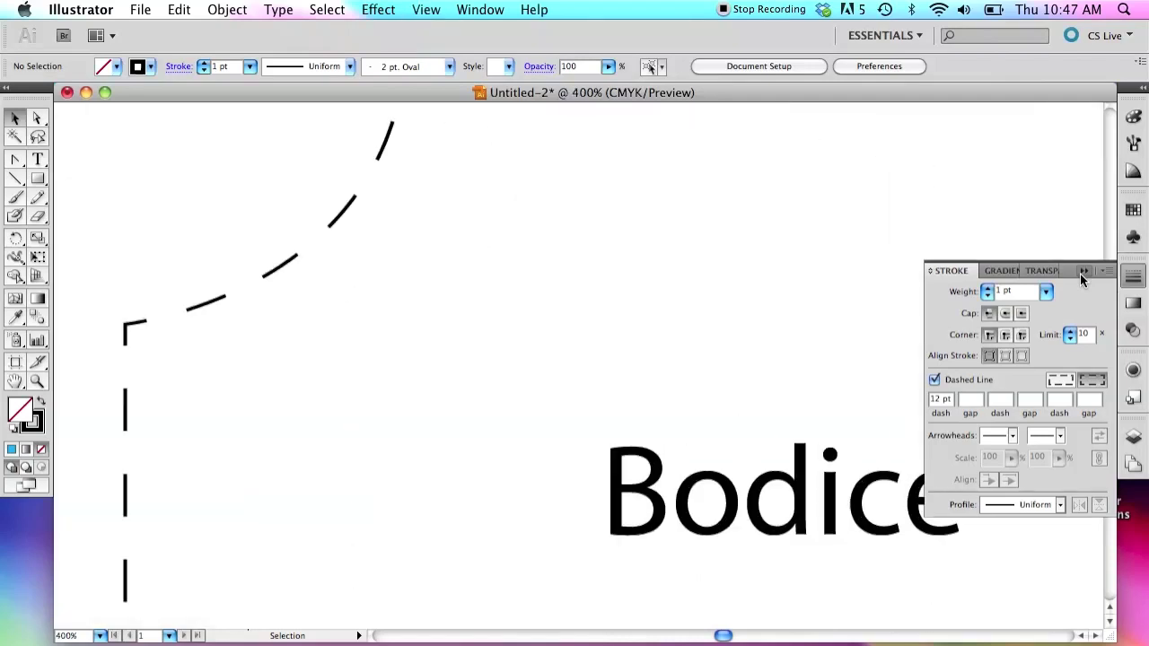
pyautogui.press('super+minus')
pyautogui.press('super+minus')
pyautogui.press('super+minus')
pyautogui.press('super+minus')
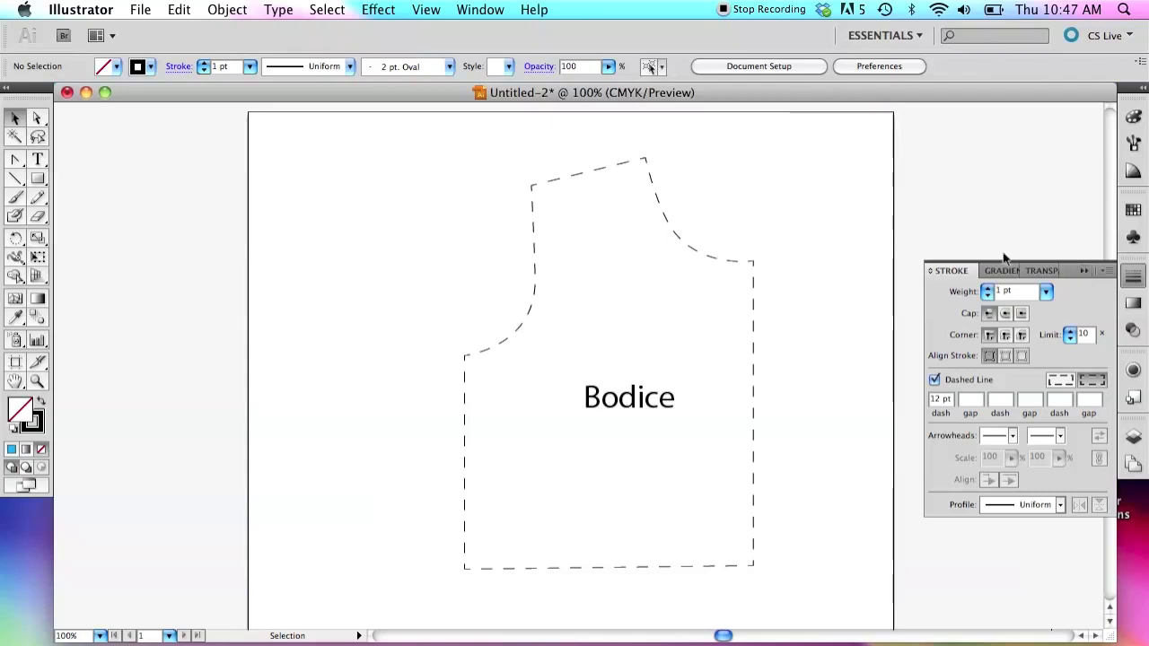
pyautogui.click(1084, 270)
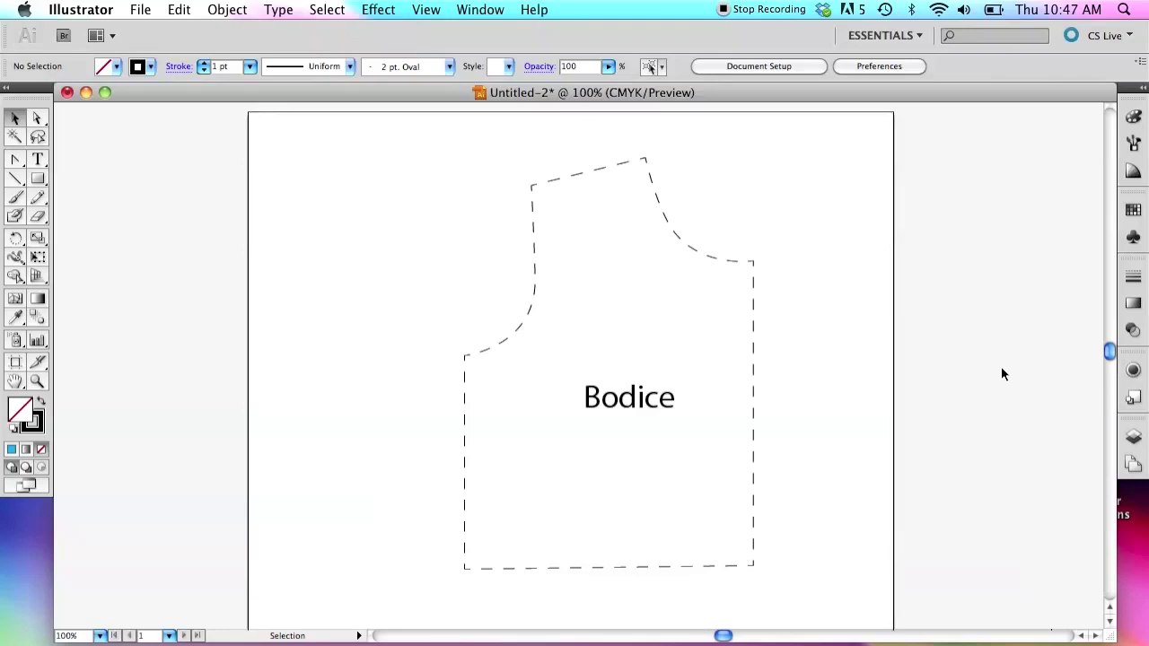
# Step: With Direct Selection, select the armhole anchor, trial-drag its curve and handle, and undo both
pyautogui.click(37, 118)
pyautogui.click(537, 299)
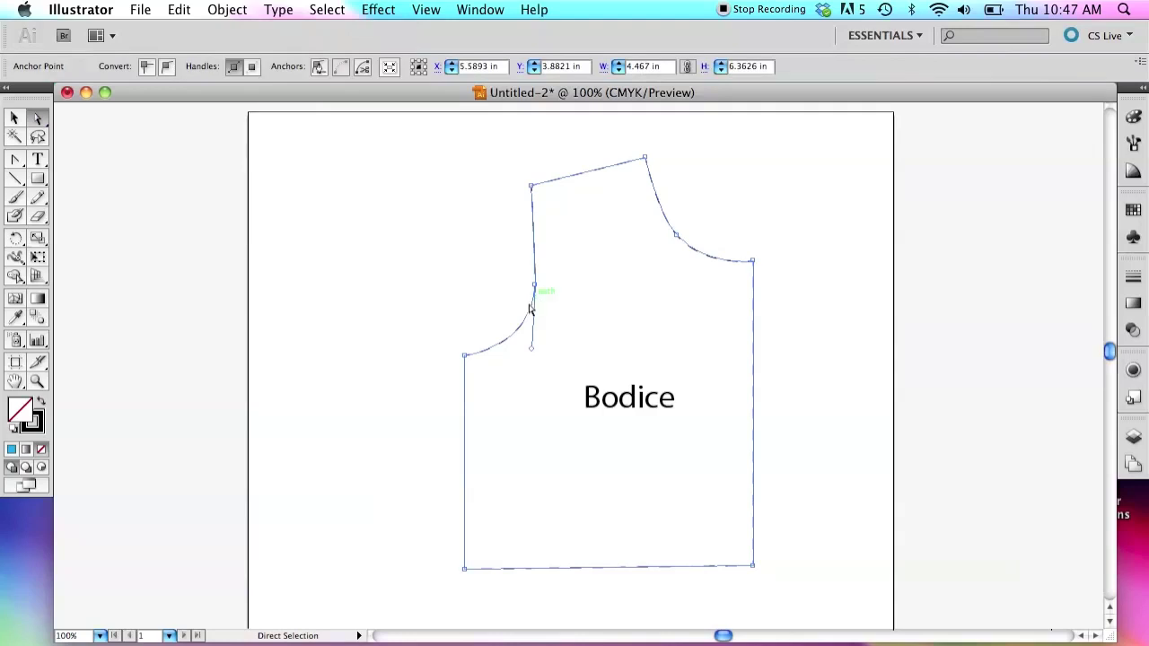
pyautogui.moveTo(527, 326); pyautogui.dragTo(462, 264)
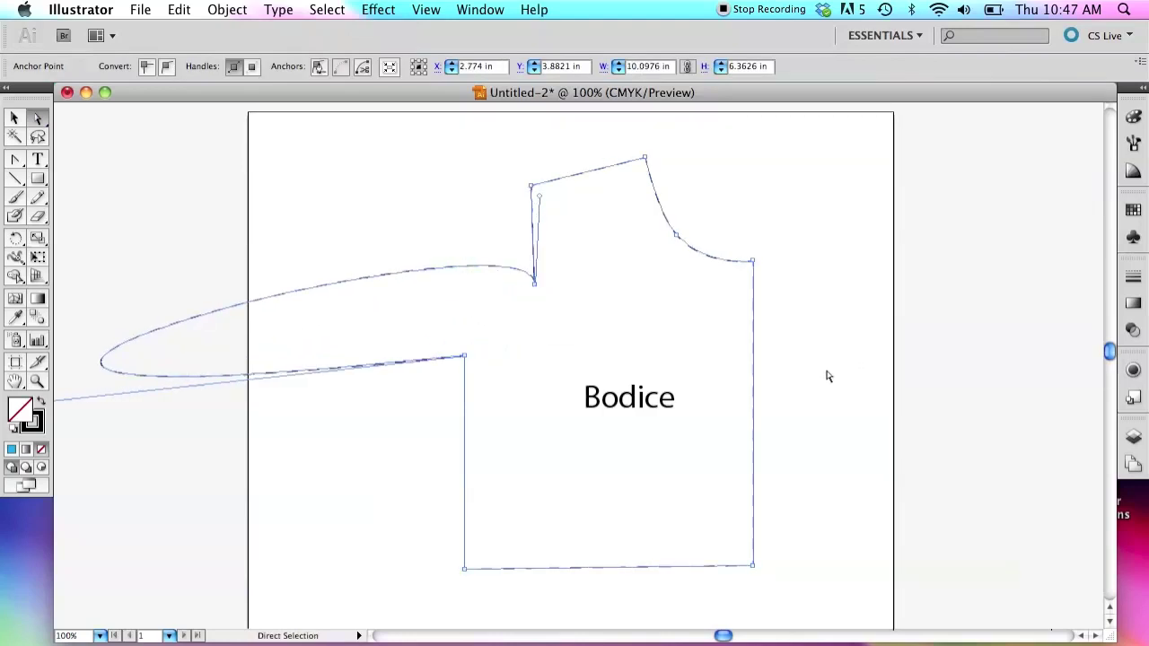
pyautogui.press('super+z')
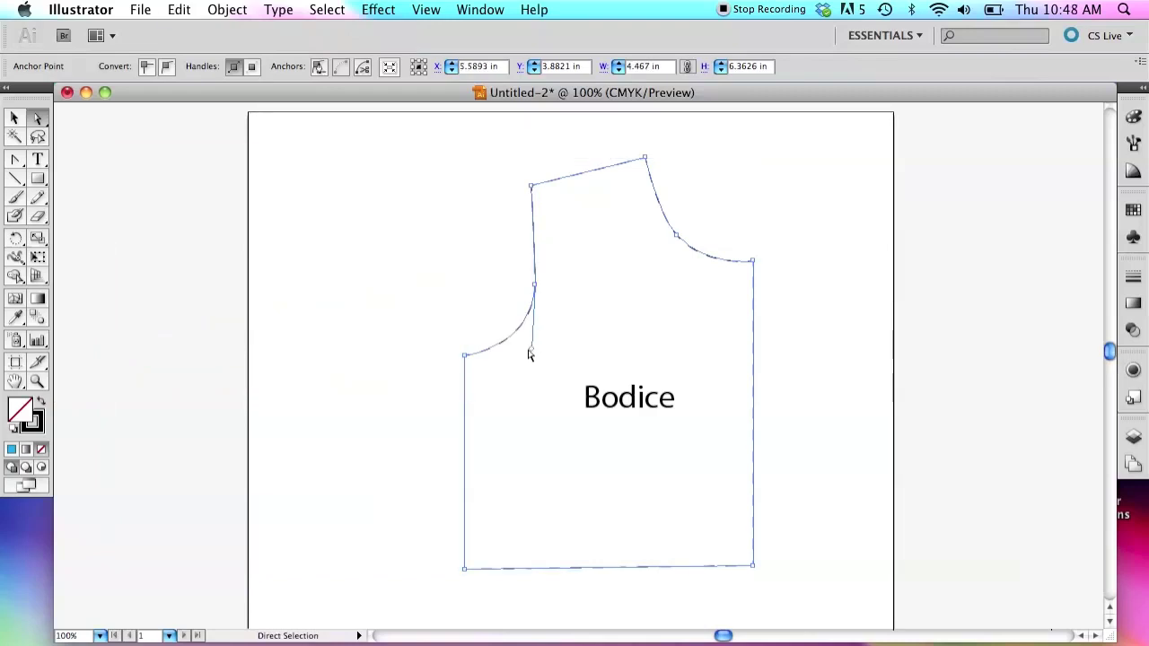
pyautogui.moveTo(528, 334); pyautogui.dragTo(388, 291)
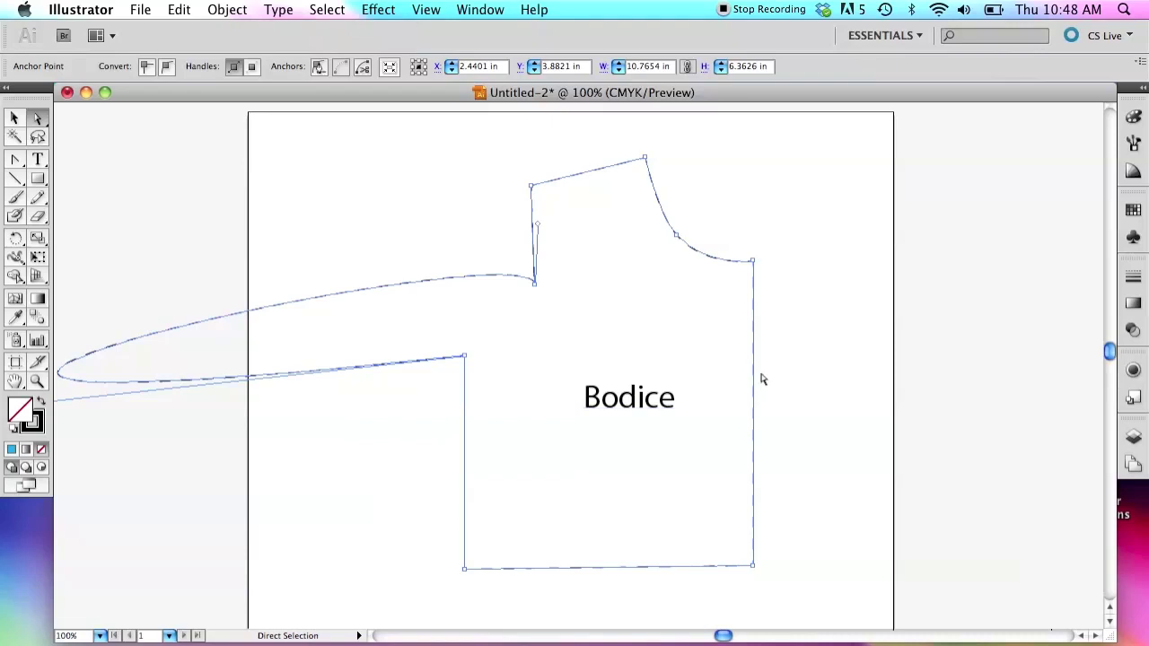
pyautogui.press('super+z')
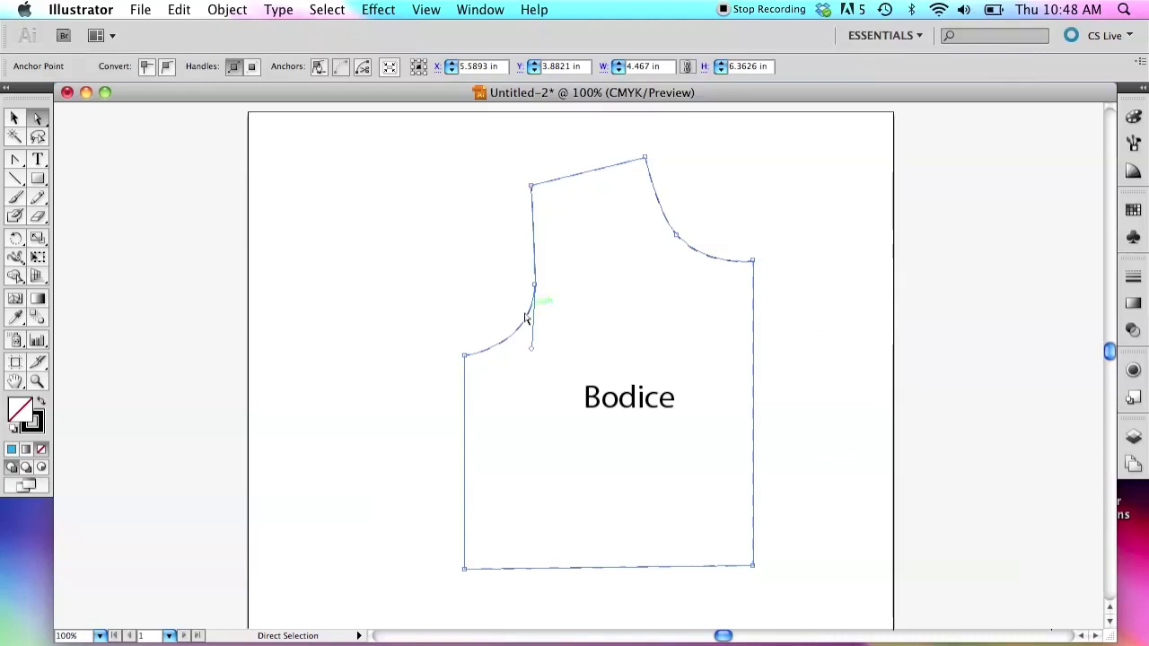
# Step: Trial-reshape the armhole and shoulder curves, then undo the distortions to restore the original outline
pyautogui.moveTo(528, 321); pyautogui.dragTo(355, 207)
pyautogui.moveTo(529, 357); pyautogui.dragTo(296, 251)
pyautogui.moveTo(673, 238); pyautogui.dragTo(805, 217)
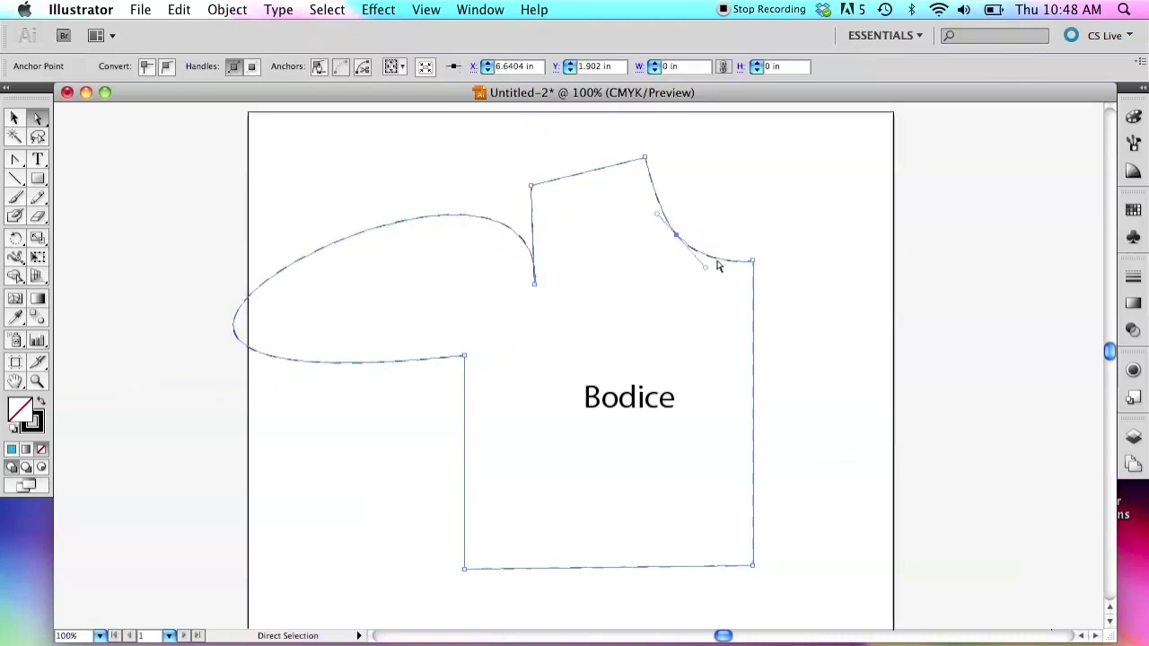
pyautogui.moveTo(719, 257); pyautogui.dragTo(823, 226)
pyautogui.moveTo(746, 378); pyautogui.dragTo(831, 429)
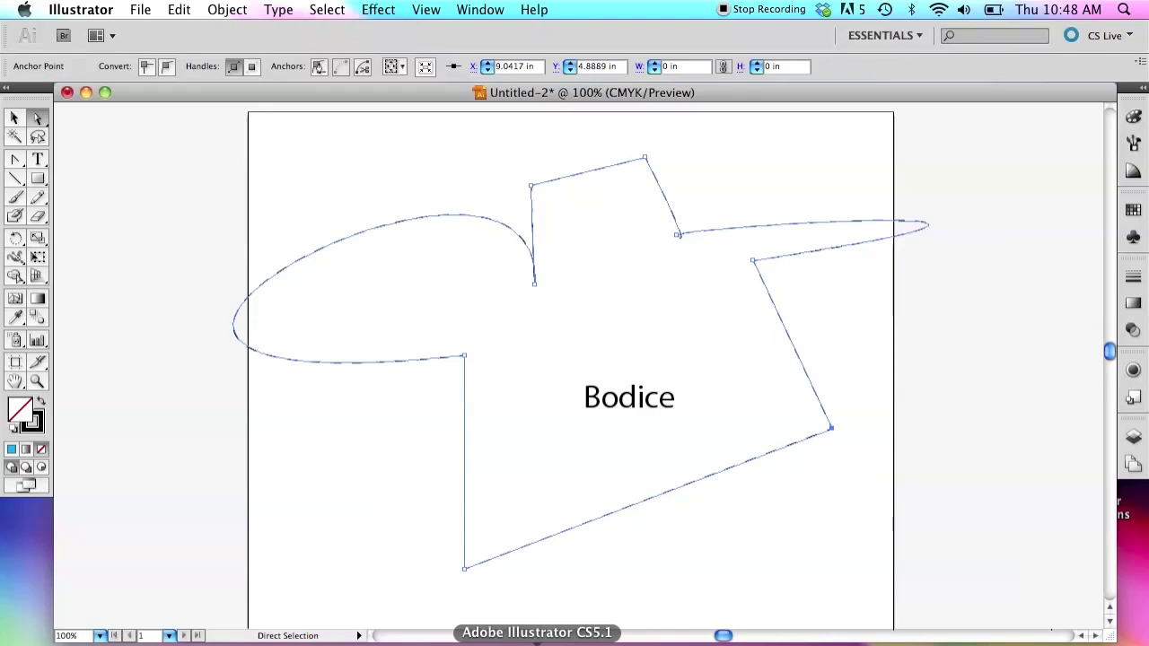
pyautogui.press('super+z')
pyautogui.press('super+z')
pyautogui.press('super+z')
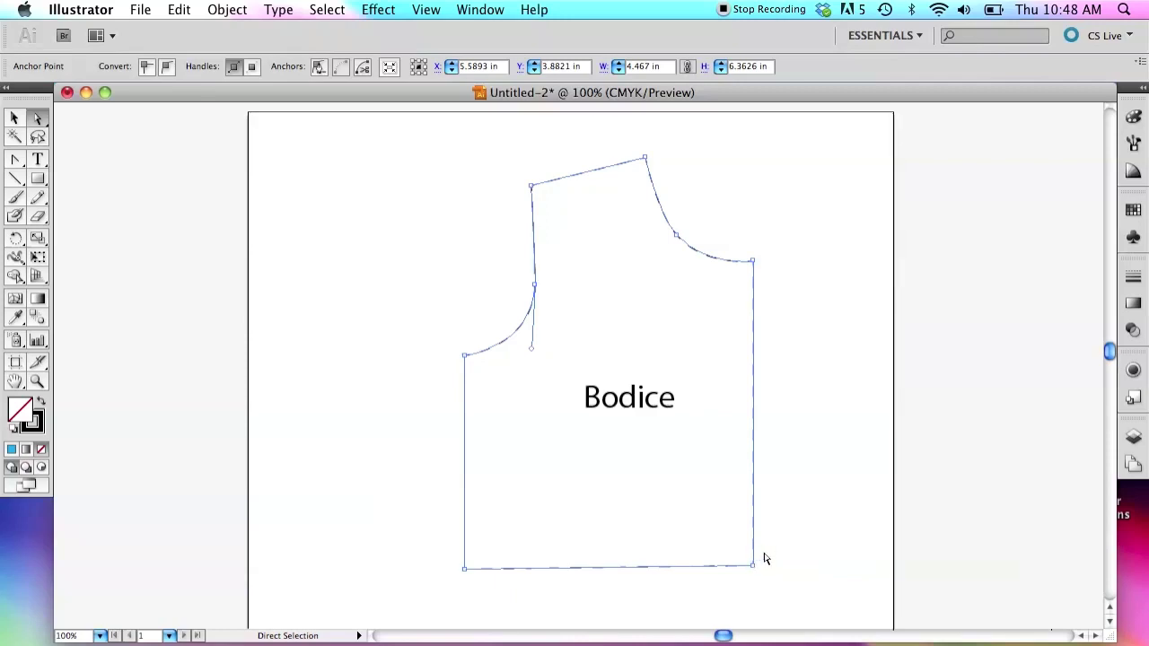
pyautogui.scroll(-3, 764, 559)
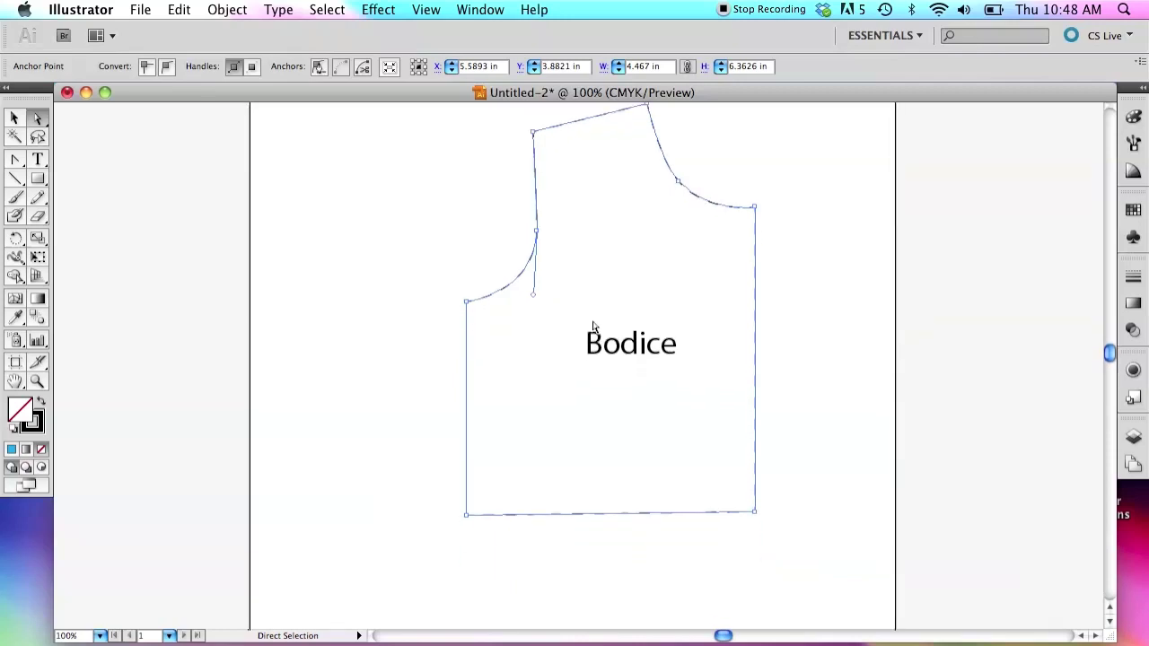
pyautogui.click(468, 516)
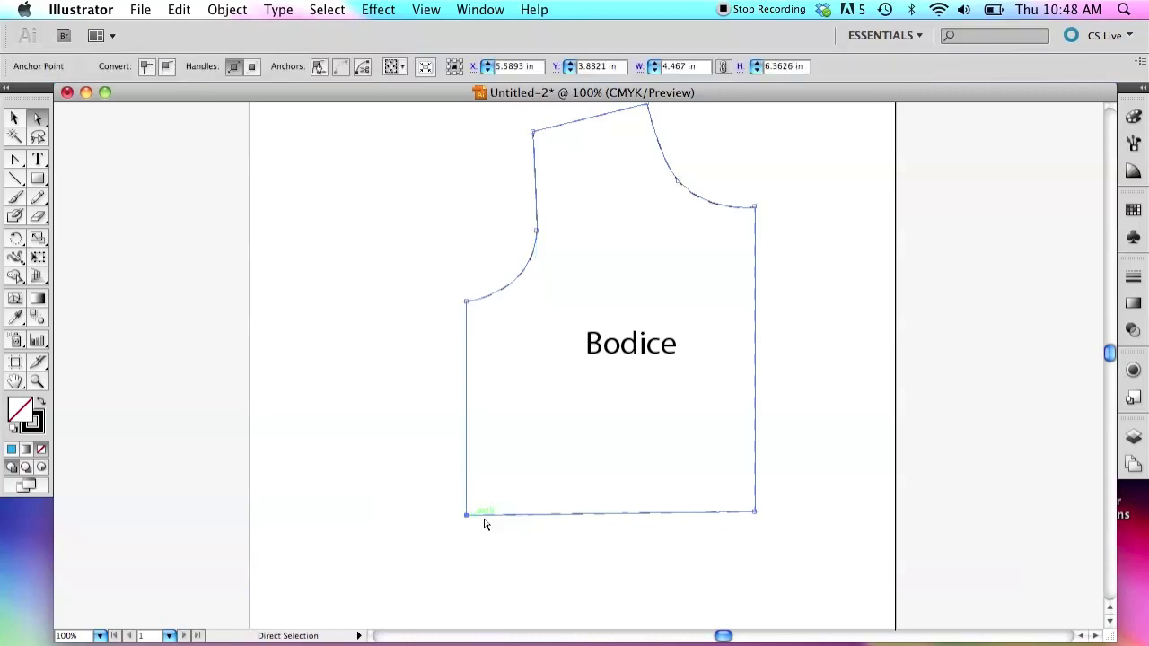
pyautogui.moveTo(736, 526); pyautogui.dragTo(715, 617)
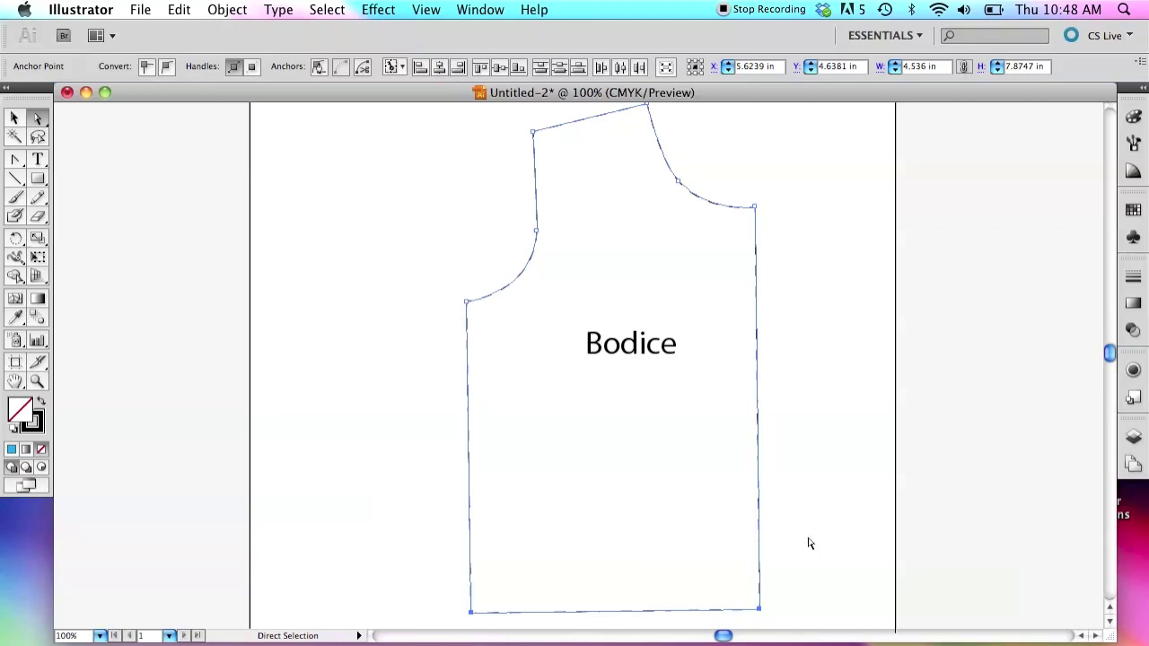
pyautogui.scroll(-5, 809, 543)
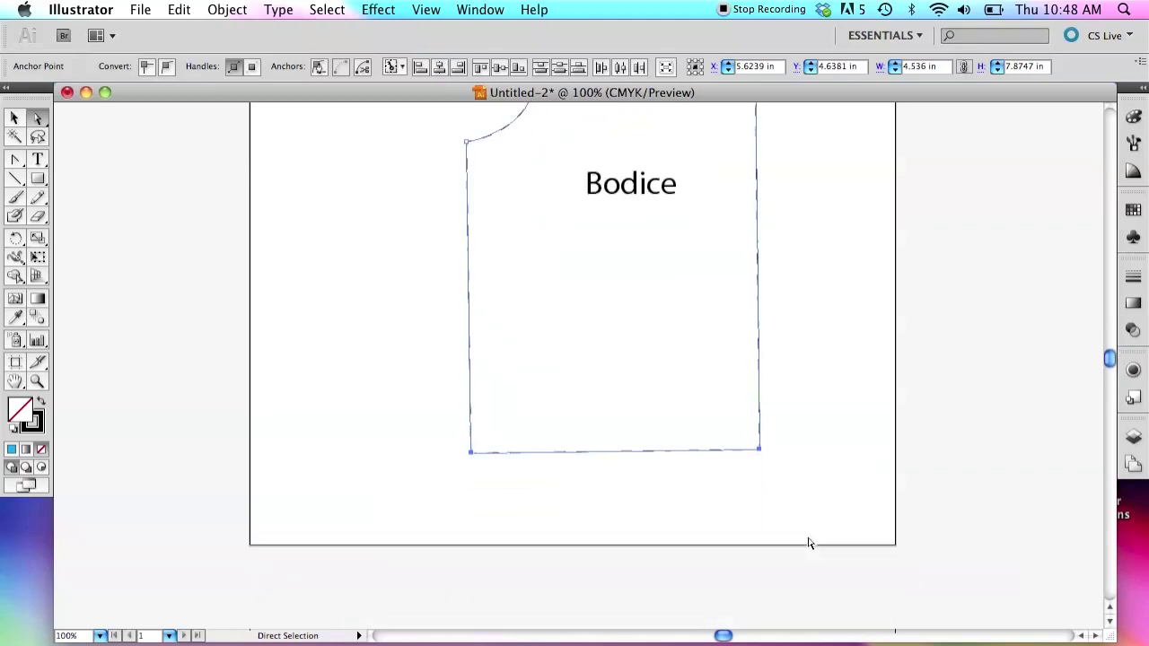
pyautogui.press('super+z')
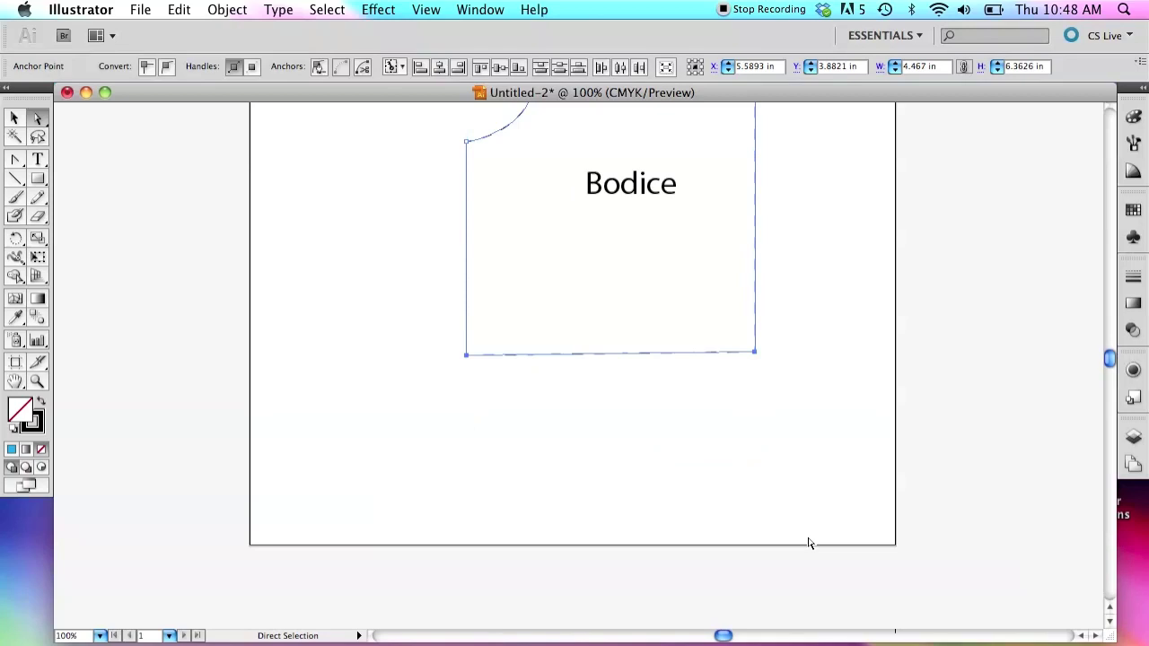
pyautogui.press('super')
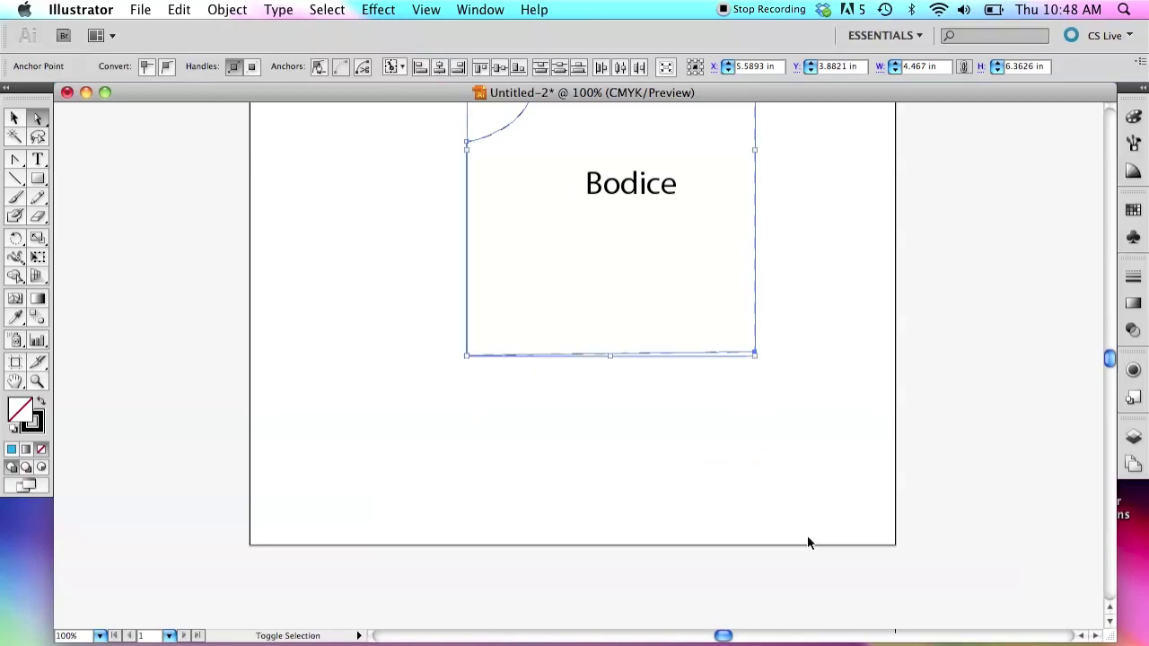
pyautogui.press('super+shift+z')
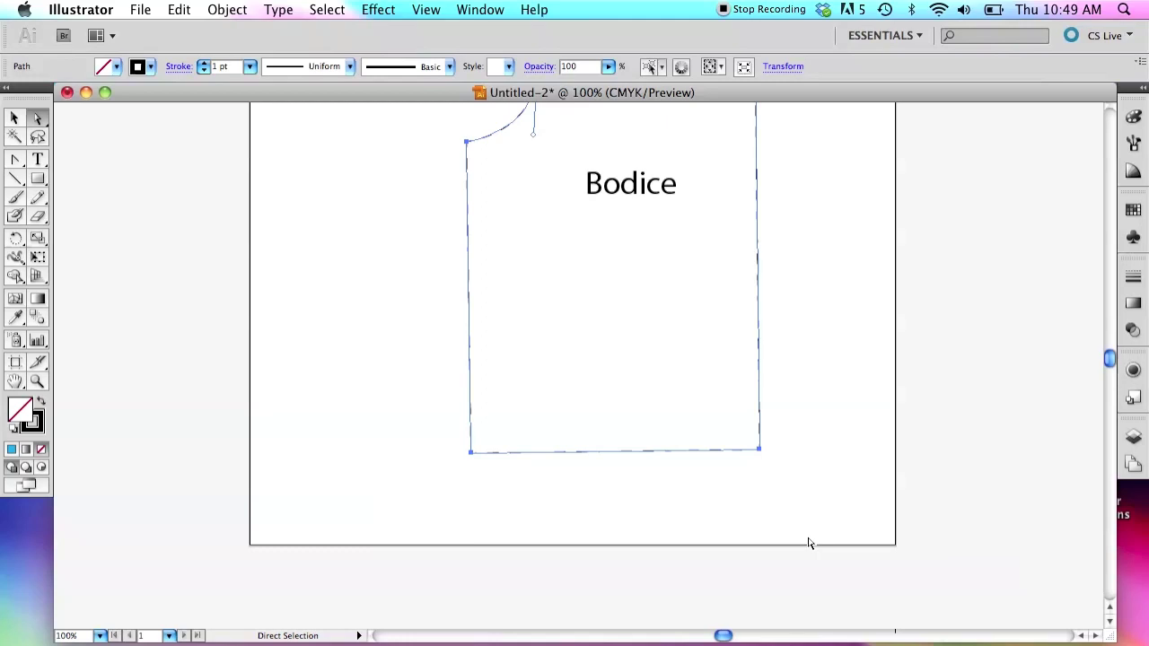
pyautogui.press('super+z')
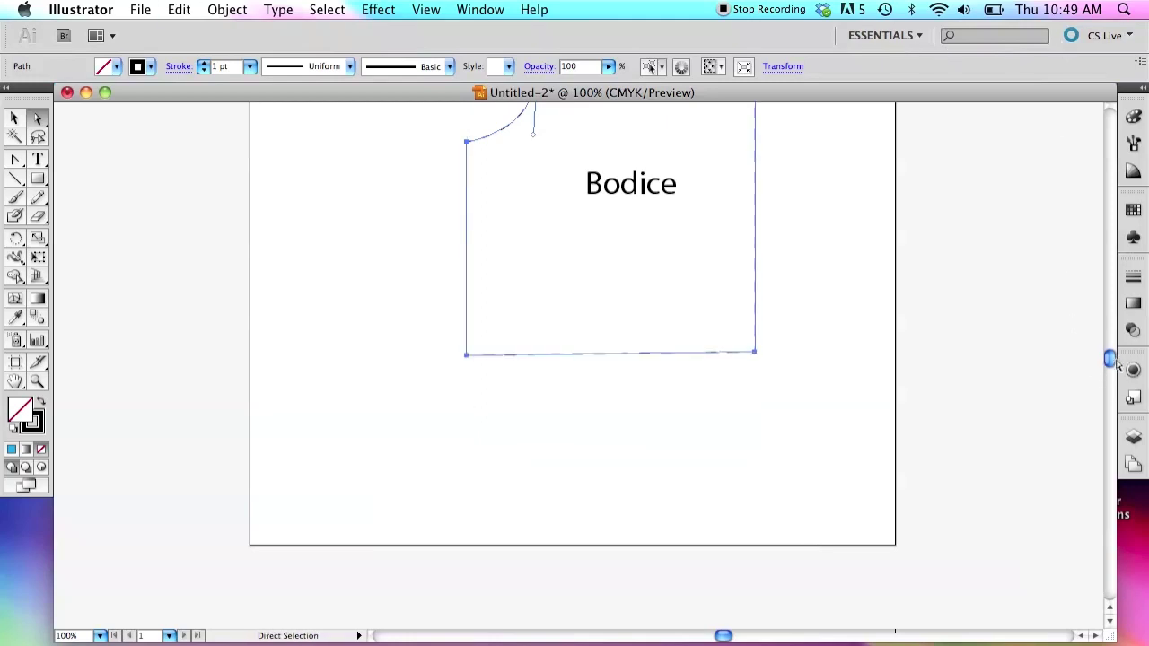
pyautogui.moveTo(1111, 362); pyautogui.dragTo(1111, 358)
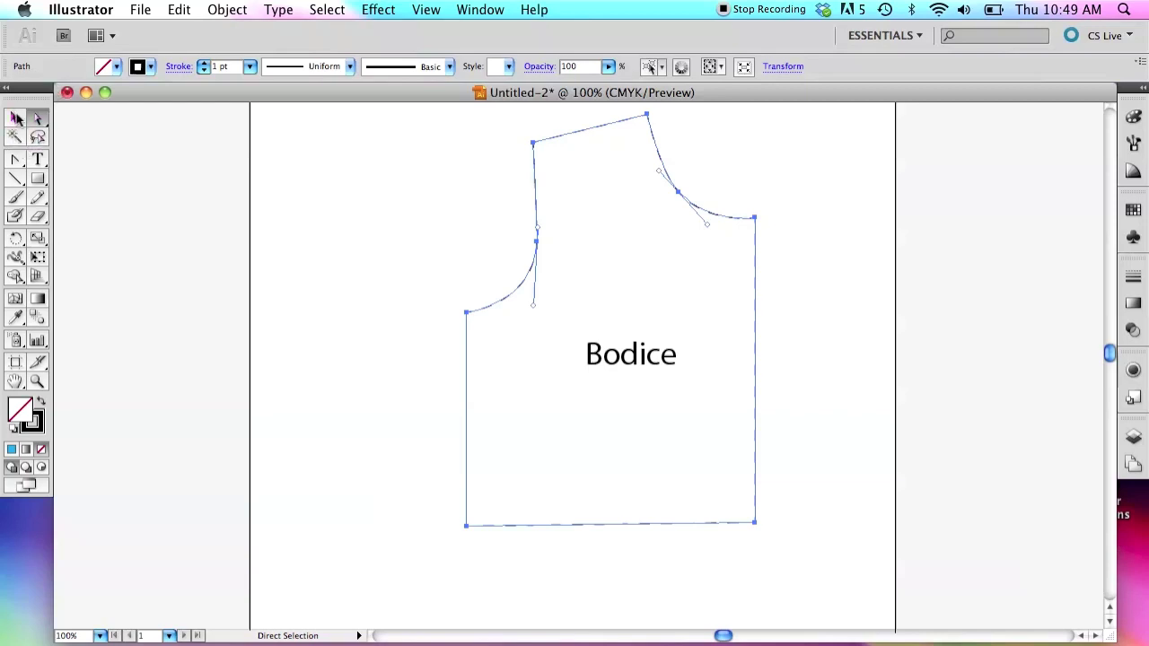
# Step: Try the Convert Anchor Point Tool from the pen flyout, then switch to the Pen Tool
pyautogui.click(9, 161)
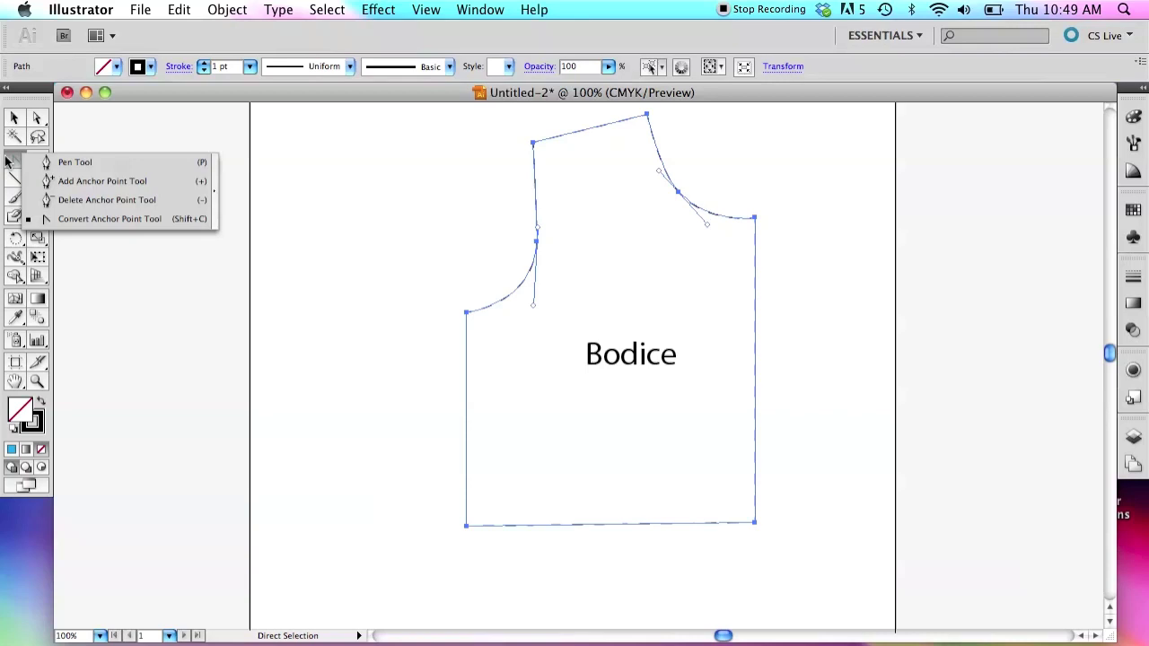
pyautogui.hotkey('shift', 'c')
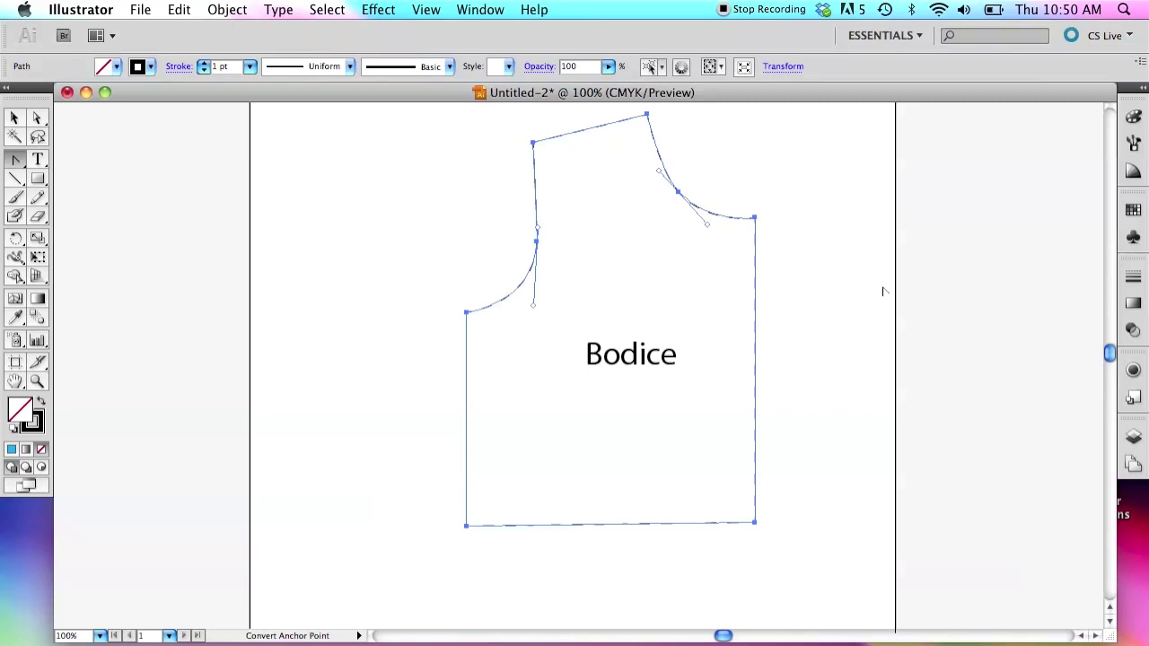
pyautogui.click(15, 166)
pyautogui.click(72, 163)
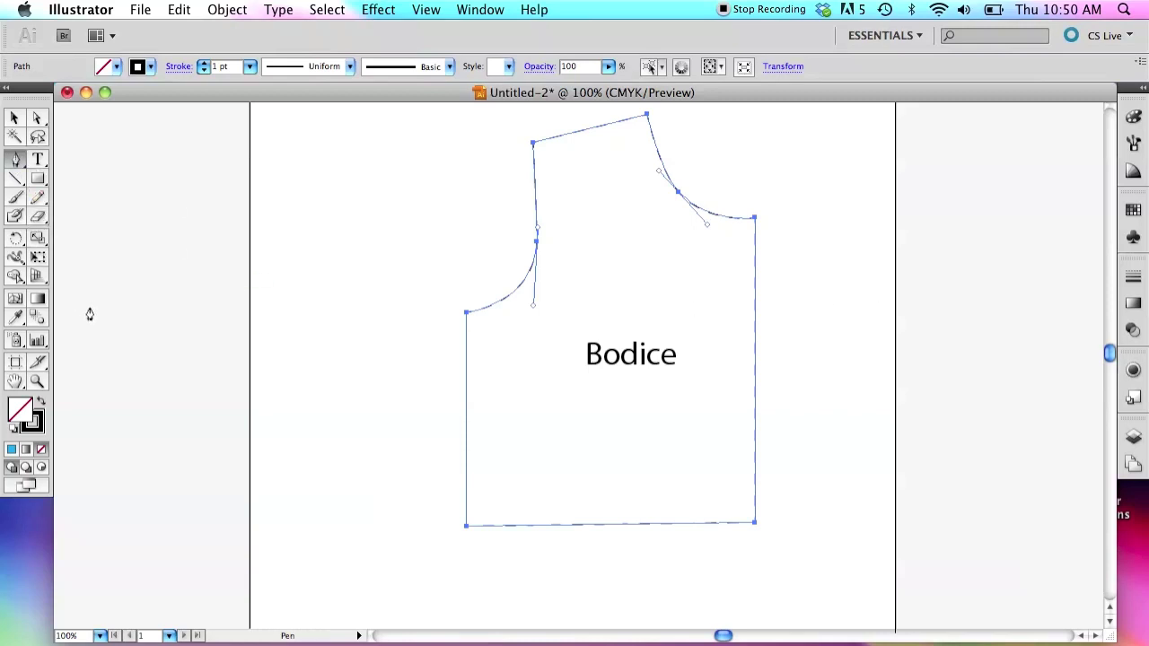